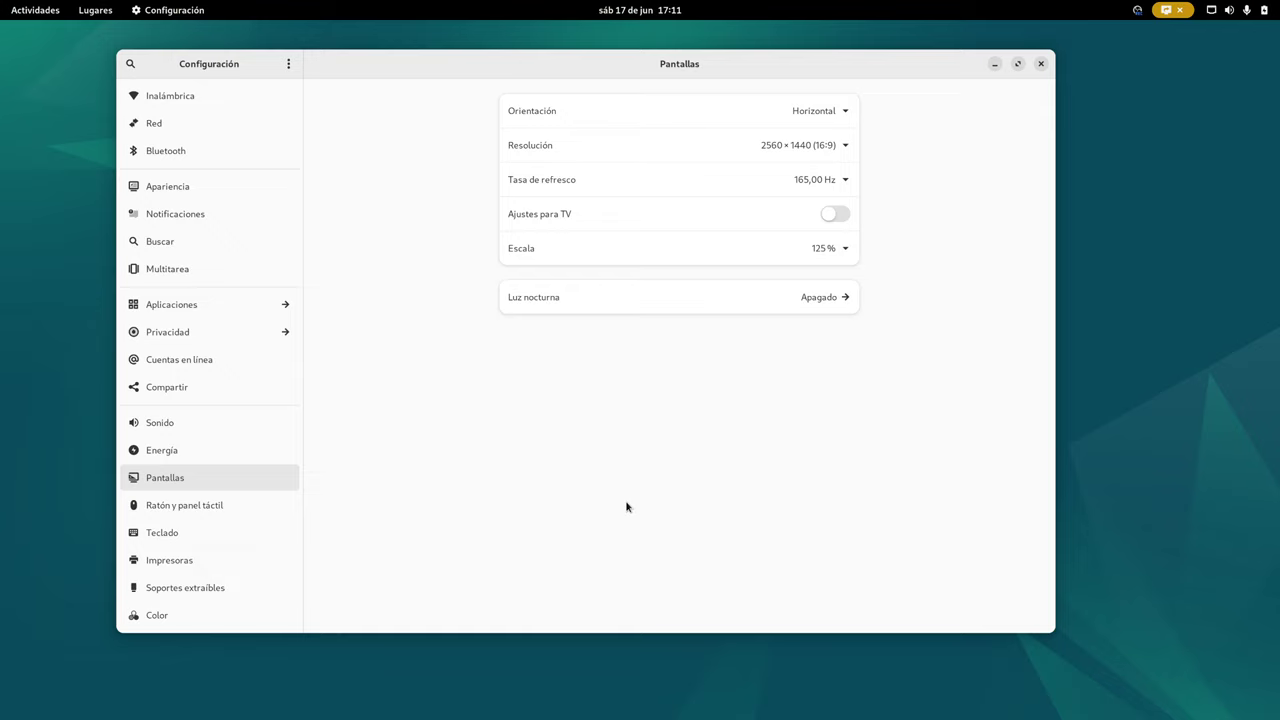
Check the available display scale options without changing the scale, and minimize the settings window
left_click(822, 248)
left_click(528, 422)
left_click(994, 63)
Switch to the OMG! Linux article on fractional scaling in Firefox and read its introduction
left_click(58, 9)
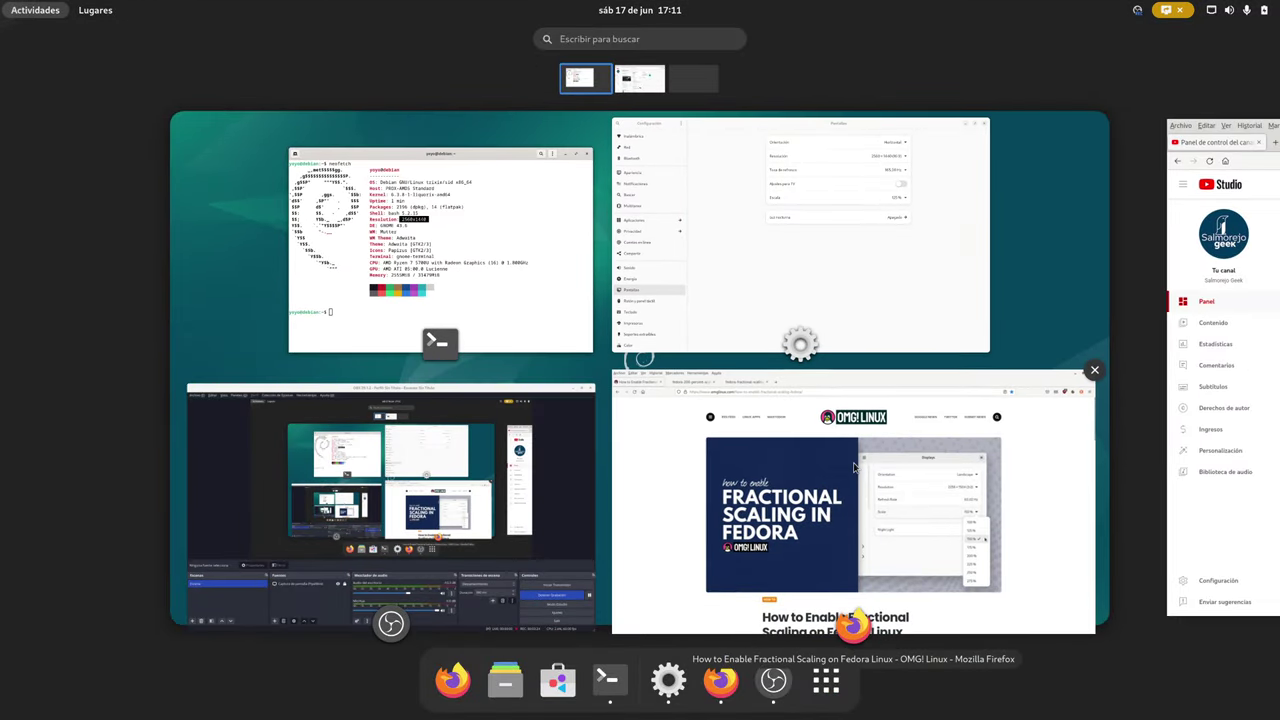
left_click(650, 400)
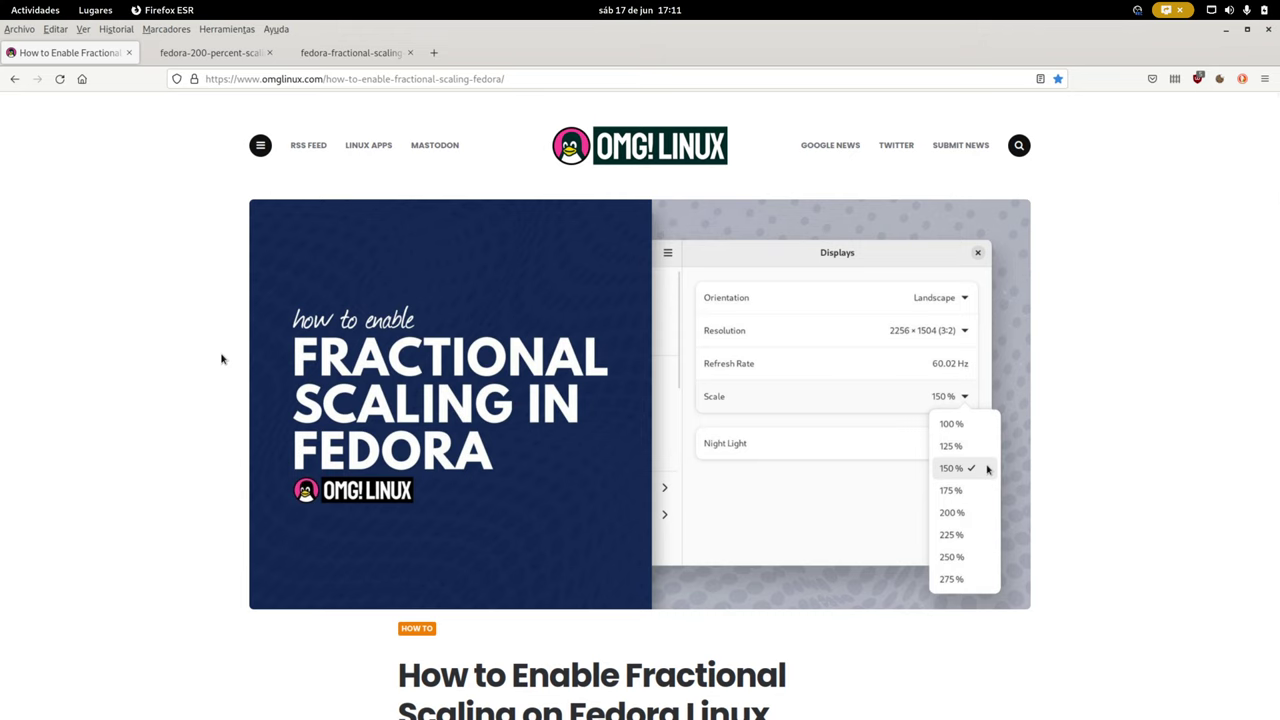
scroll(222, 359, "down", 5)
scroll(234, 237, "down", 5)
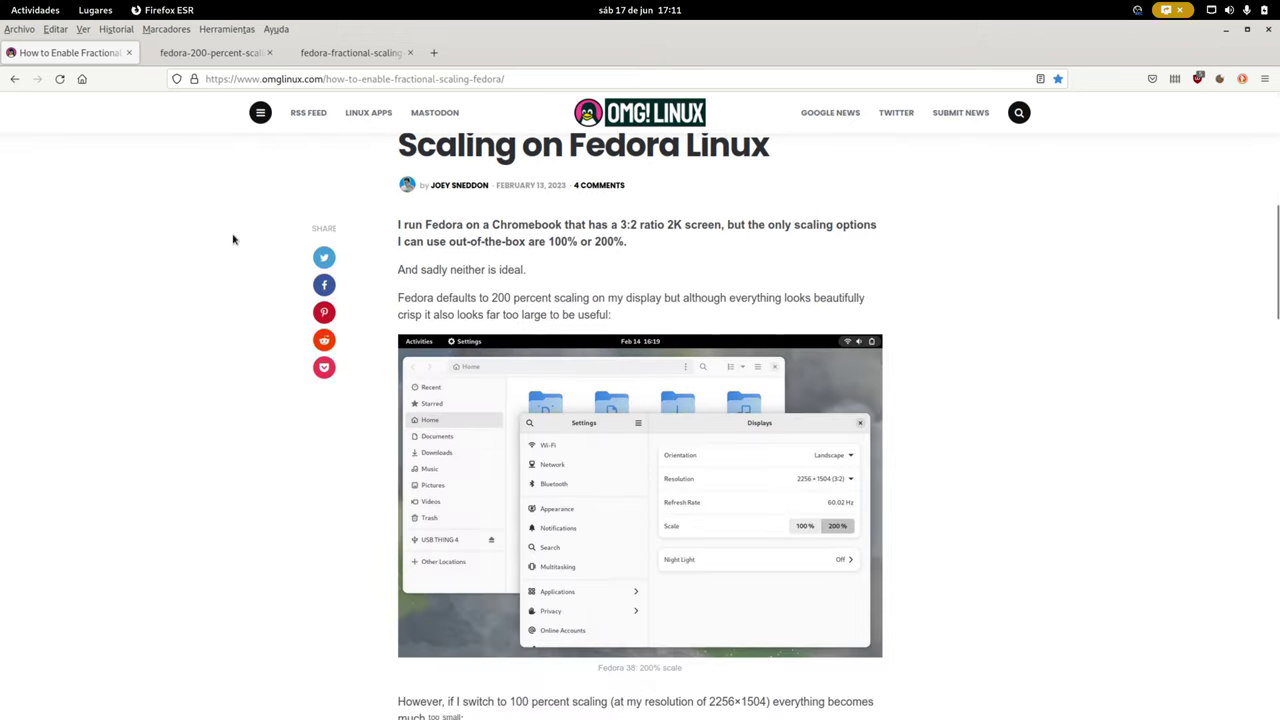
View the fedora-200-percent-scaling image at full size and return to the article's heading
left_click(226, 55)
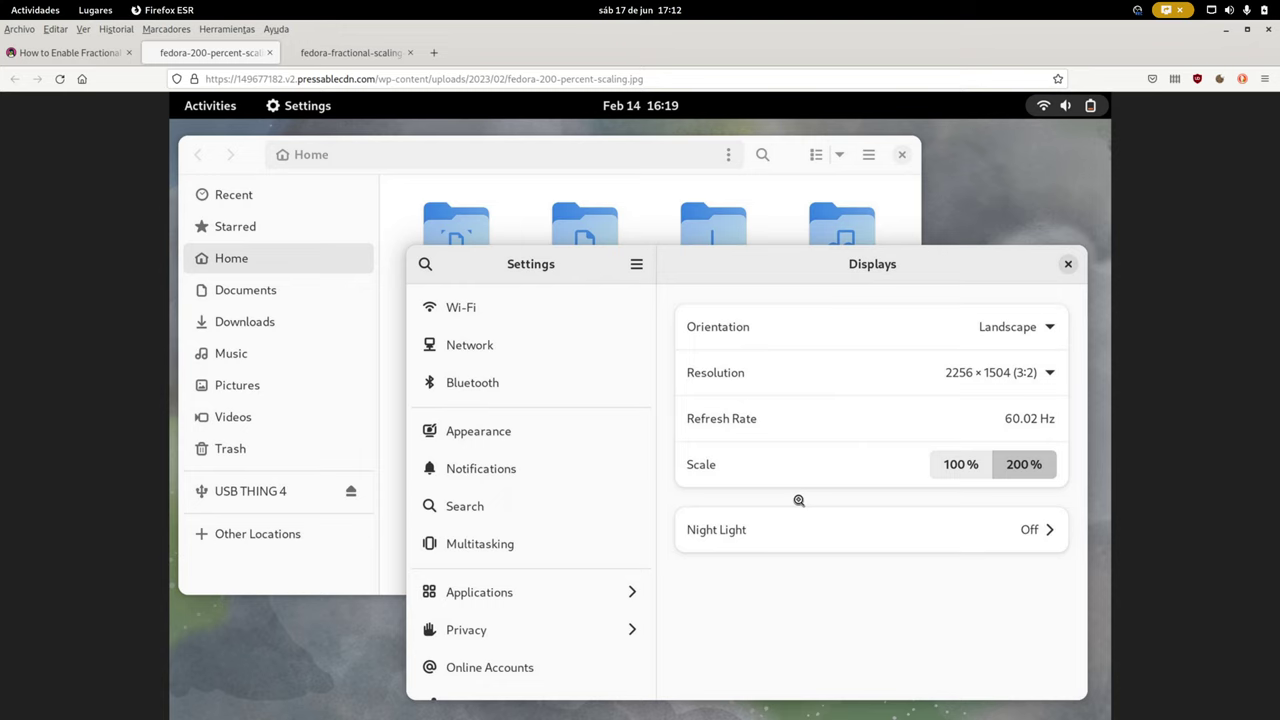
left_click(75, 54)
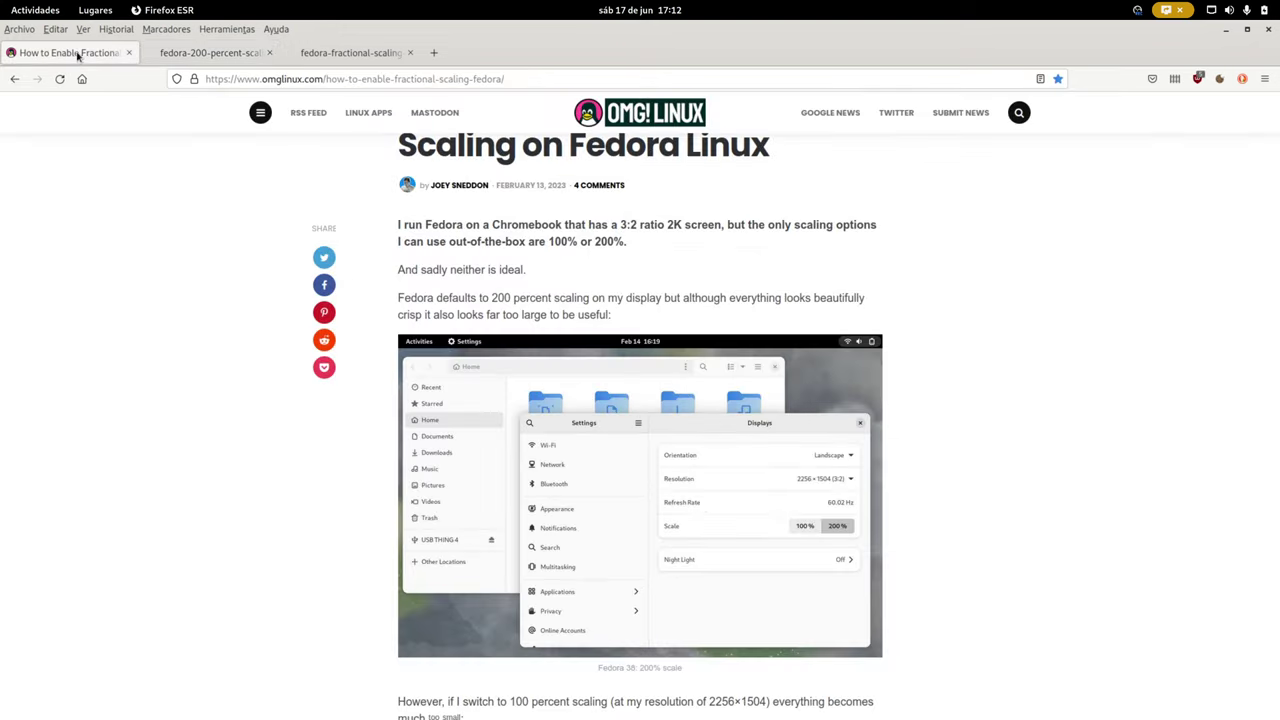
scroll(282, 230, "up", 5)
scroll(282, 230, "down", 2)
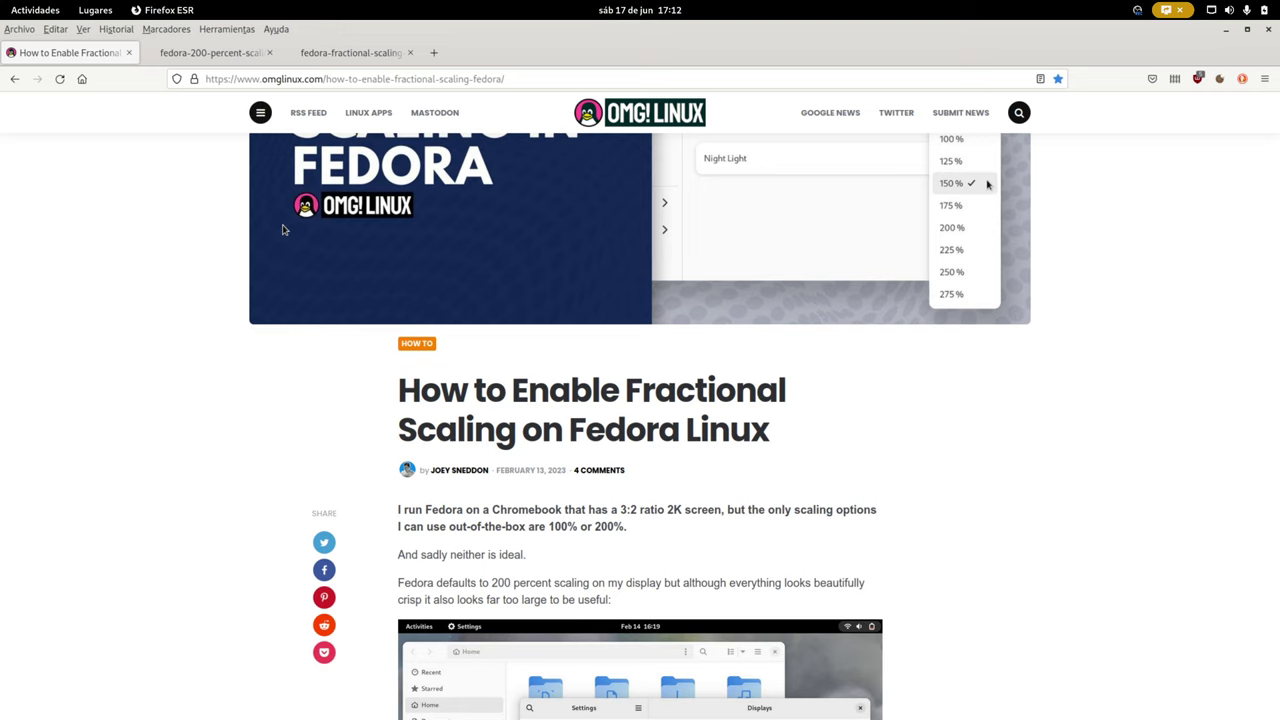
Compare the article's 200% and 100% scale screenshots and read on to the section about unlocking fractional scaling
scroll(282, 230, "down", 8)
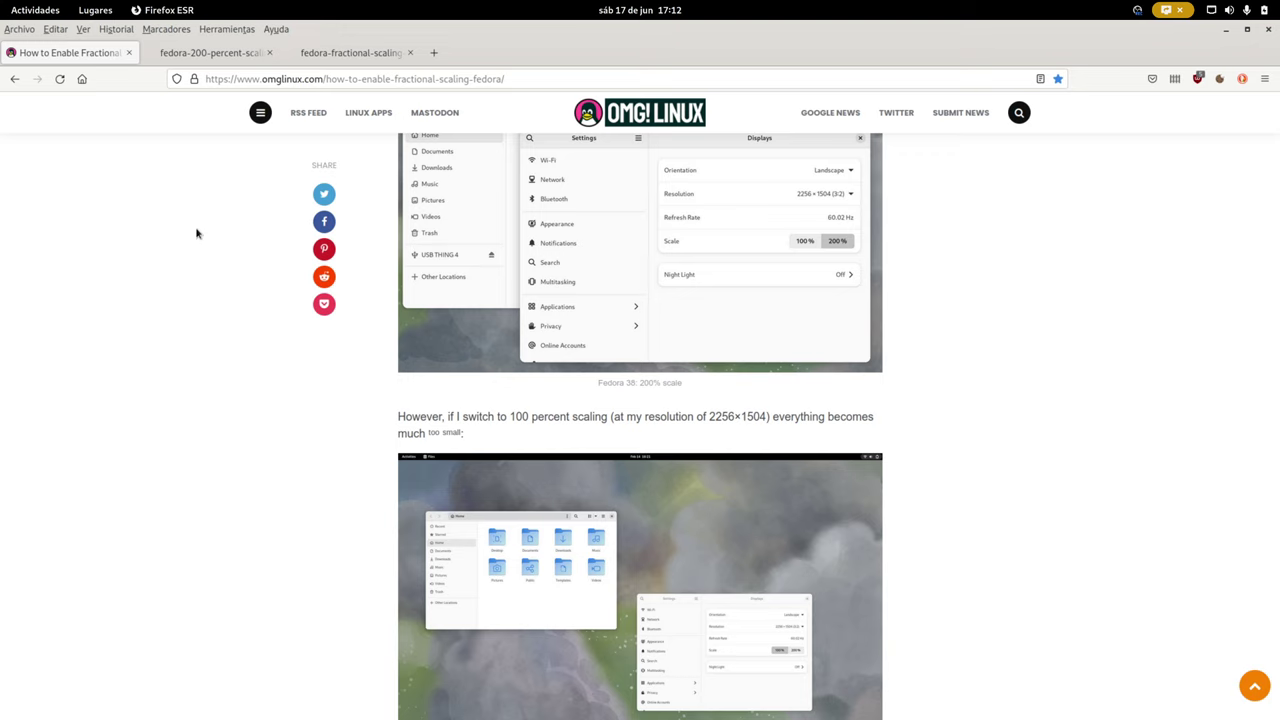
scroll(197, 233, "up", 5)
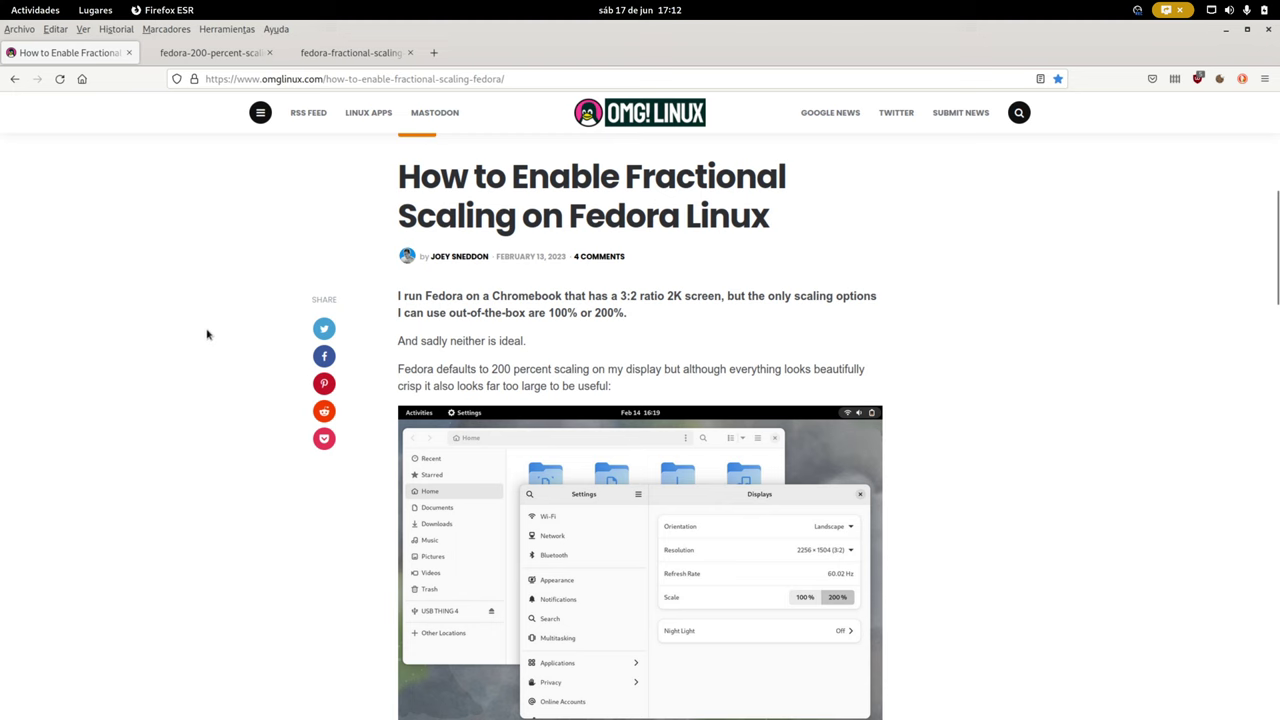
scroll(195, 330, "down", 5)
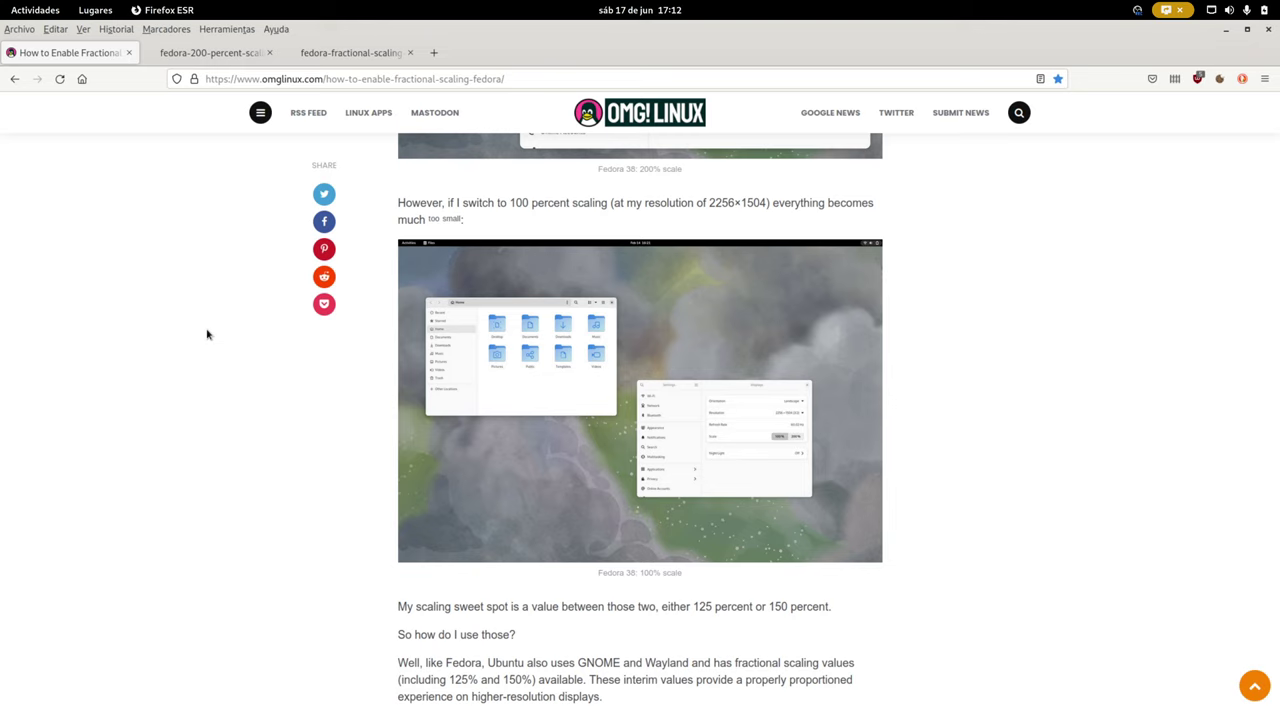
scroll(206, 334, "up", 5)
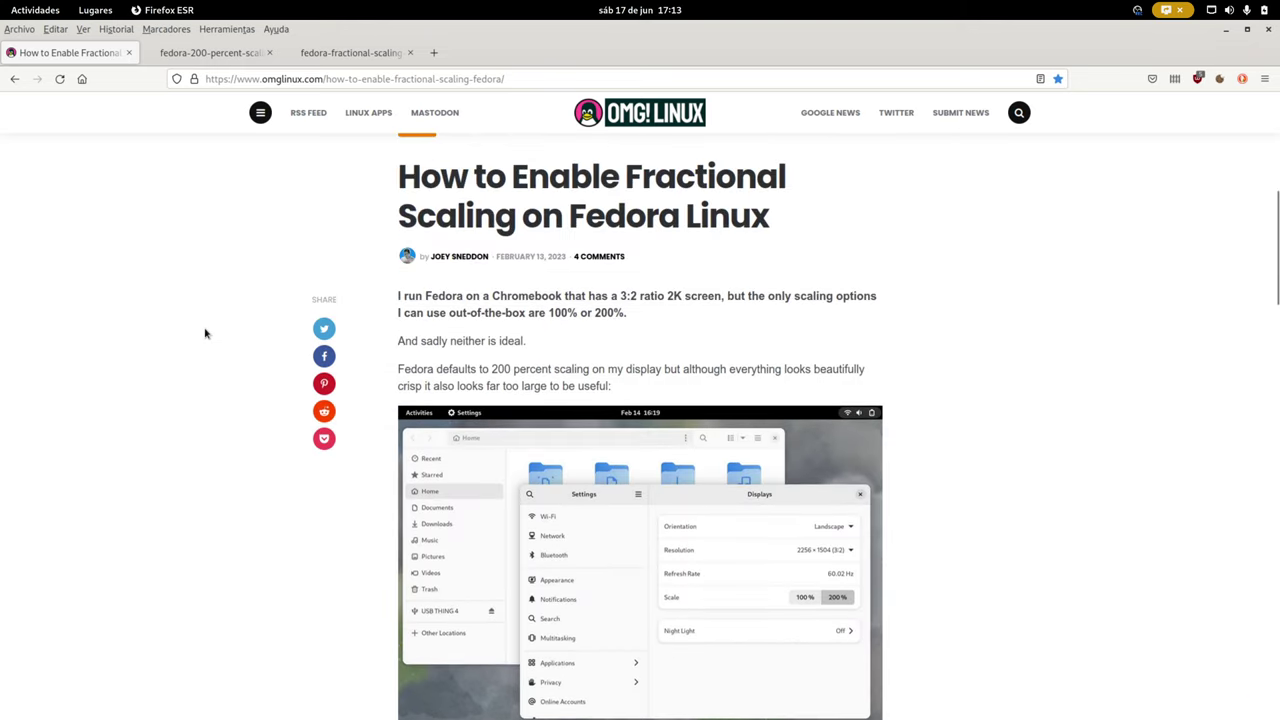
scroll(241, 302, "down", 5)
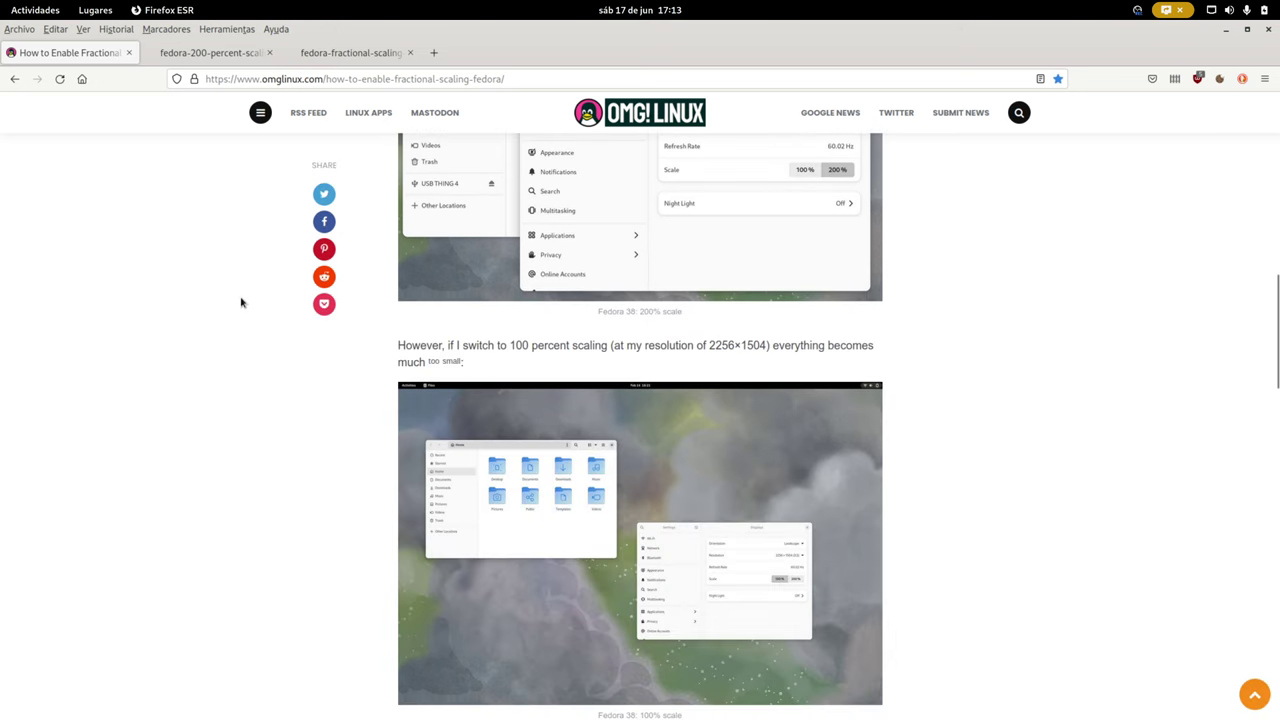
scroll(241, 302, "down", 5)
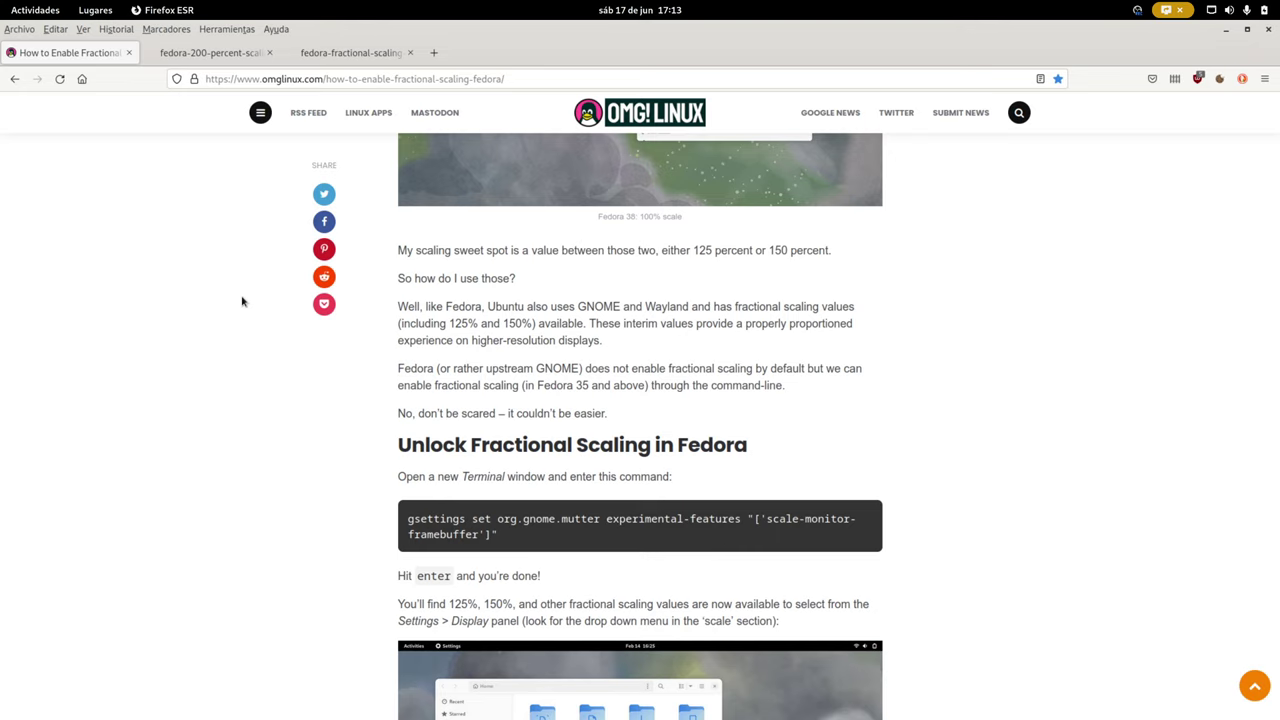
scroll(256, 270, "down", 1)
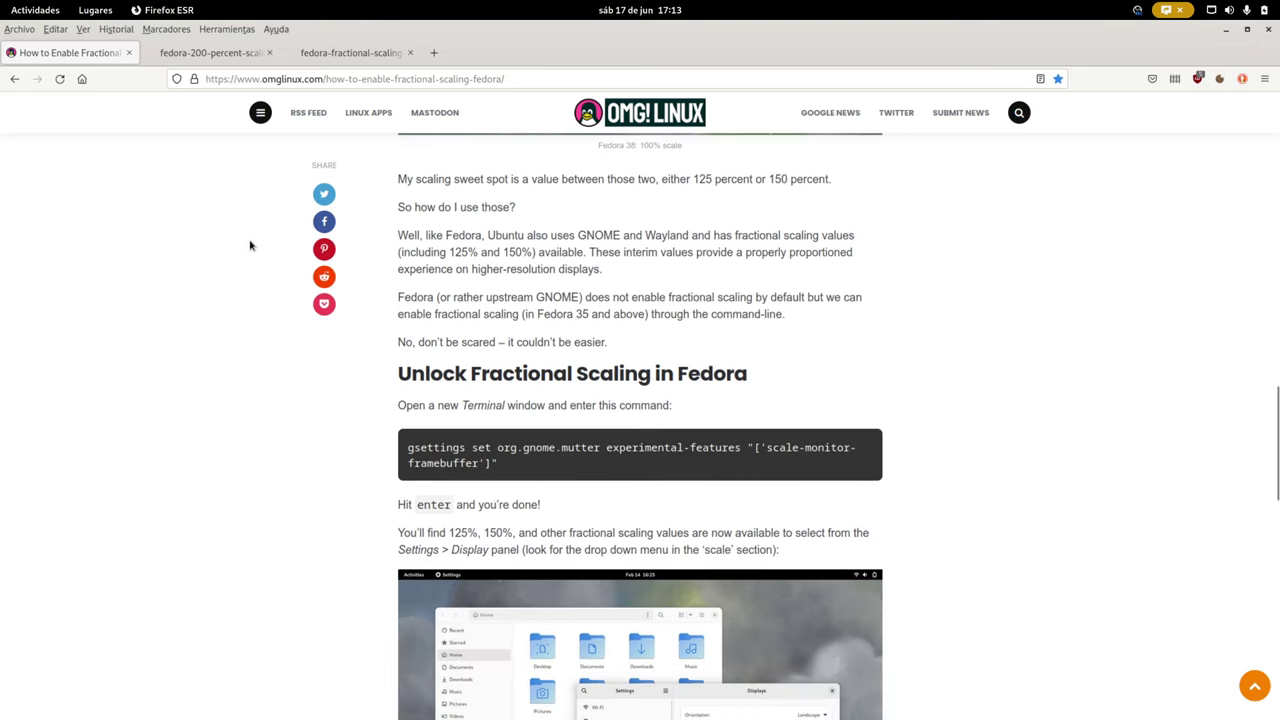
Highlight the gsettings command with 'scale-monitor-framebuffer' in the Unlock Fractional Scaling section, and clear the highlight
scroll(252, 244, "up", 5)
scroll(254, 244, "down", 6)
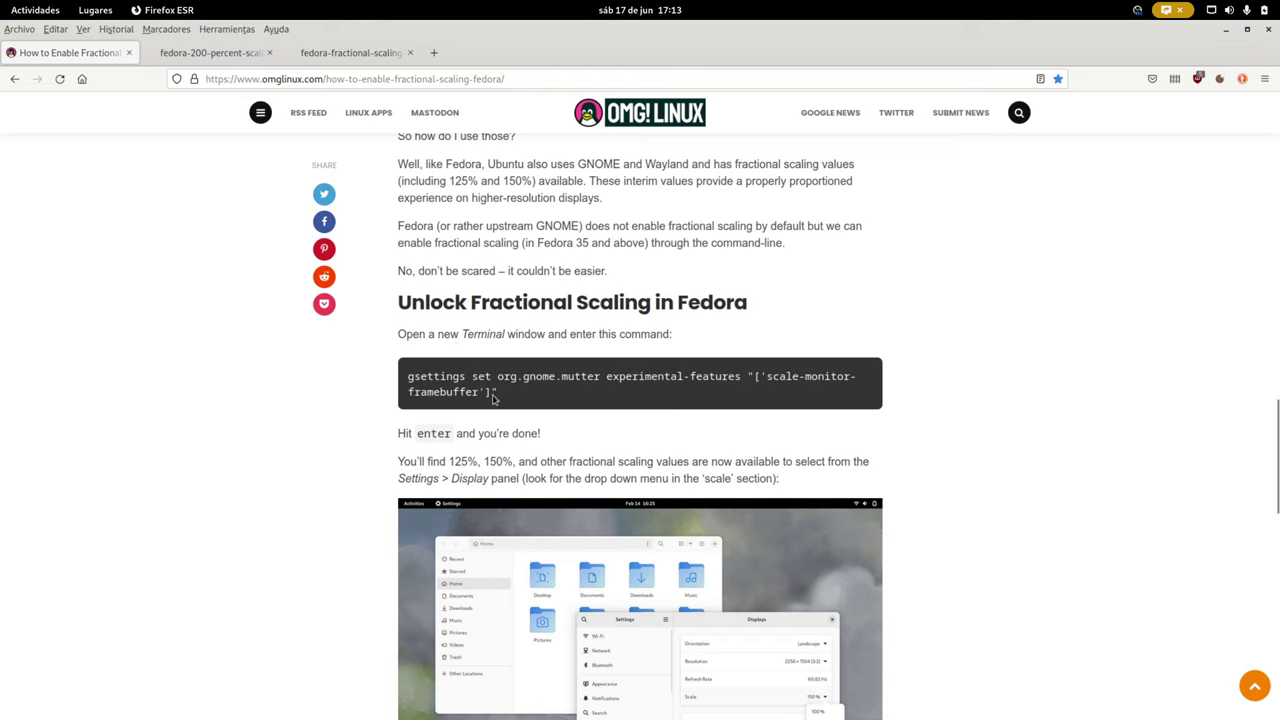
left_click_drag(496, 395, 403, 375)
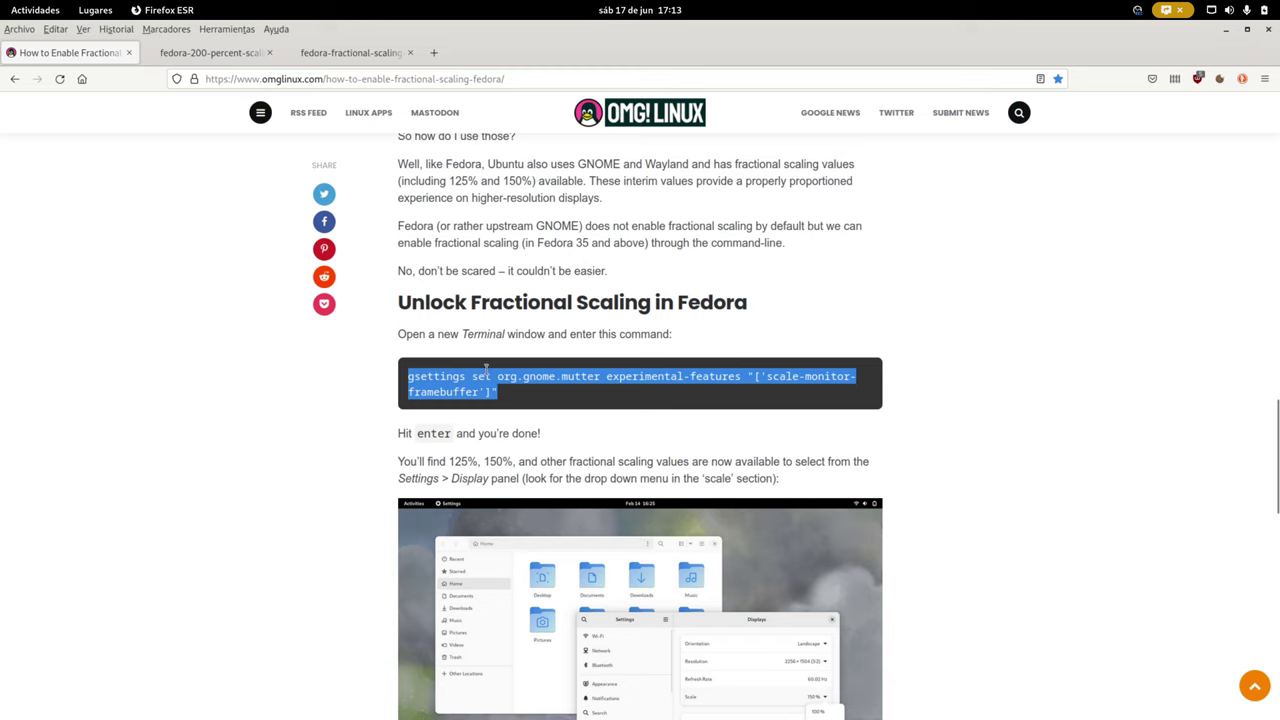
left_click(323, 405)
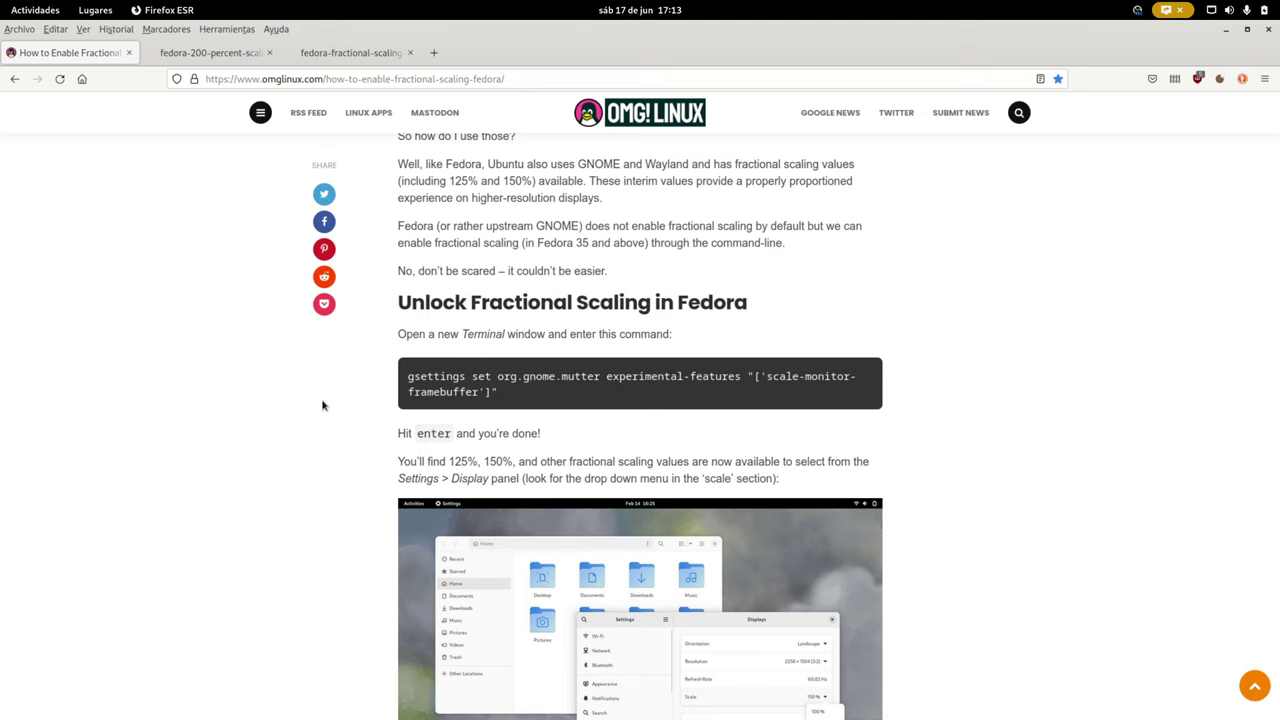
Review the scale list in the article's header image, and select the whole gsettings command that enables fractional scaling
scroll(322, 405, "up", 15)
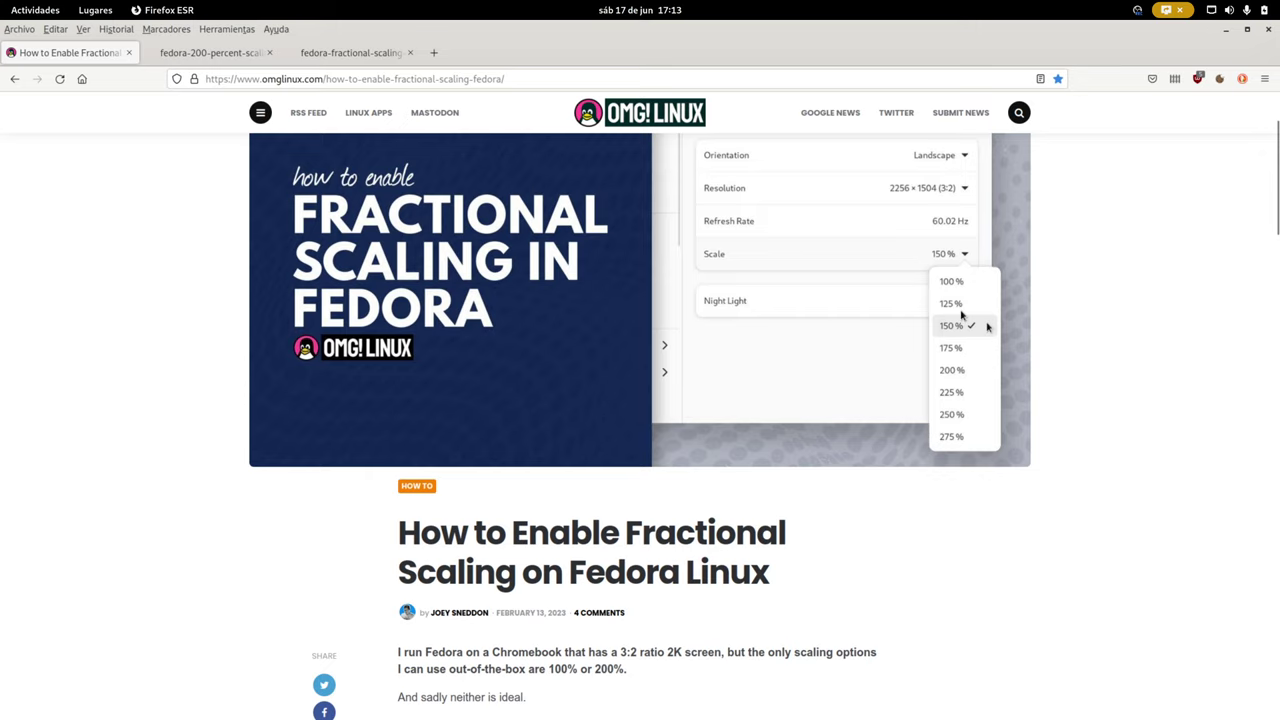
scroll(666, 349, "down", 5)
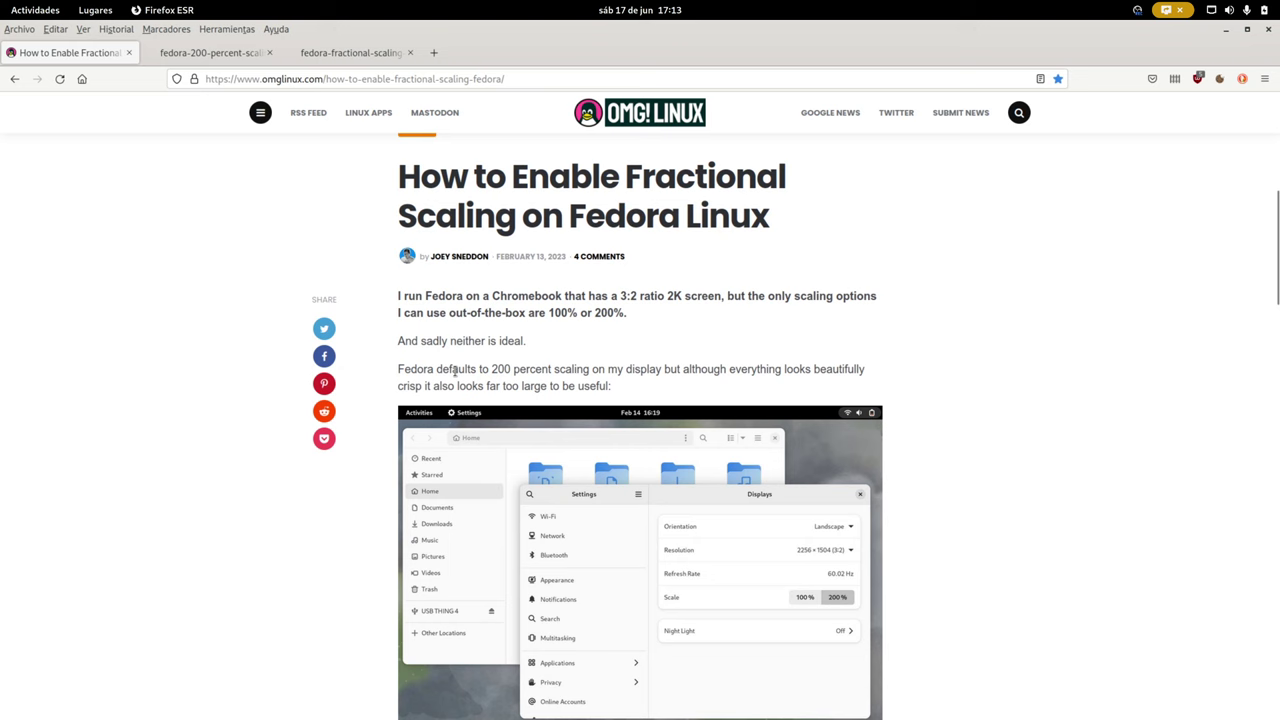
scroll(455, 372, "down", 10)
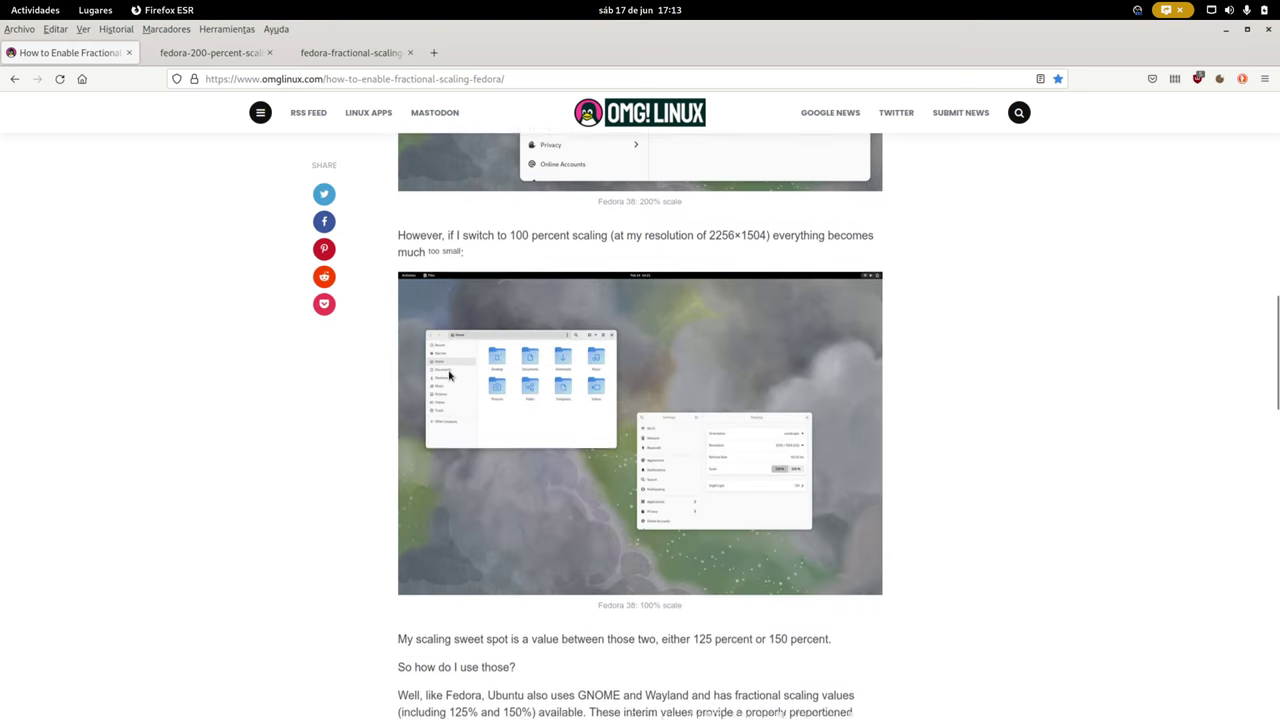
scroll(449, 376, "down", 3)
left_click_drag(518, 400, 383, 377)
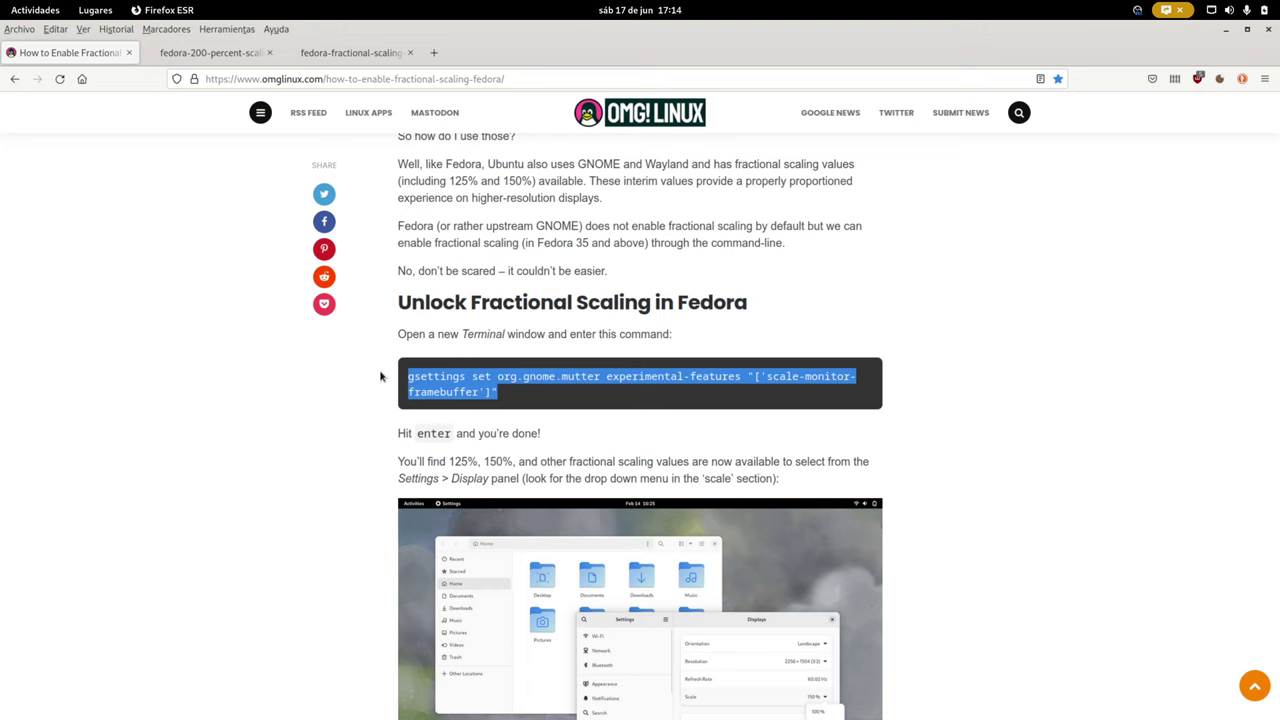
Read about the downside of fractional scaling and select the disabling command gsettings set org.gnome.mutter experimental-features "[]"
scroll(380, 376, "down", 2)
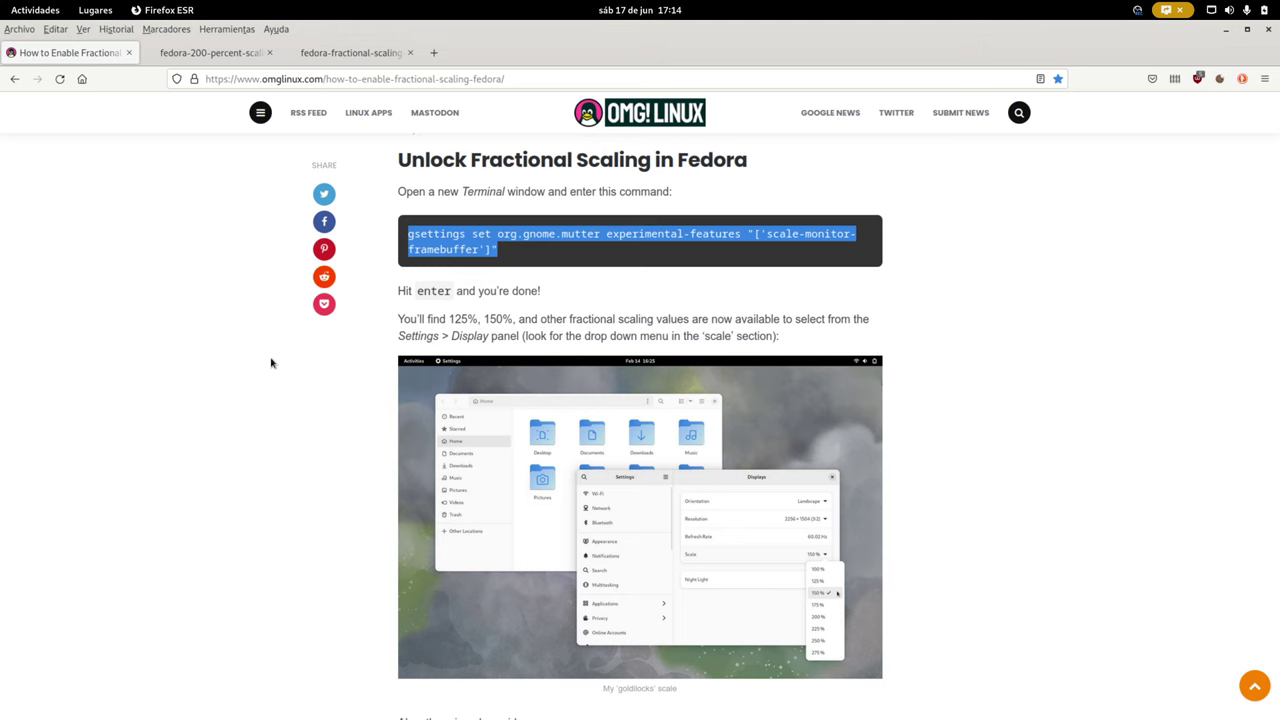
scroll(257, 348, "down", 4)
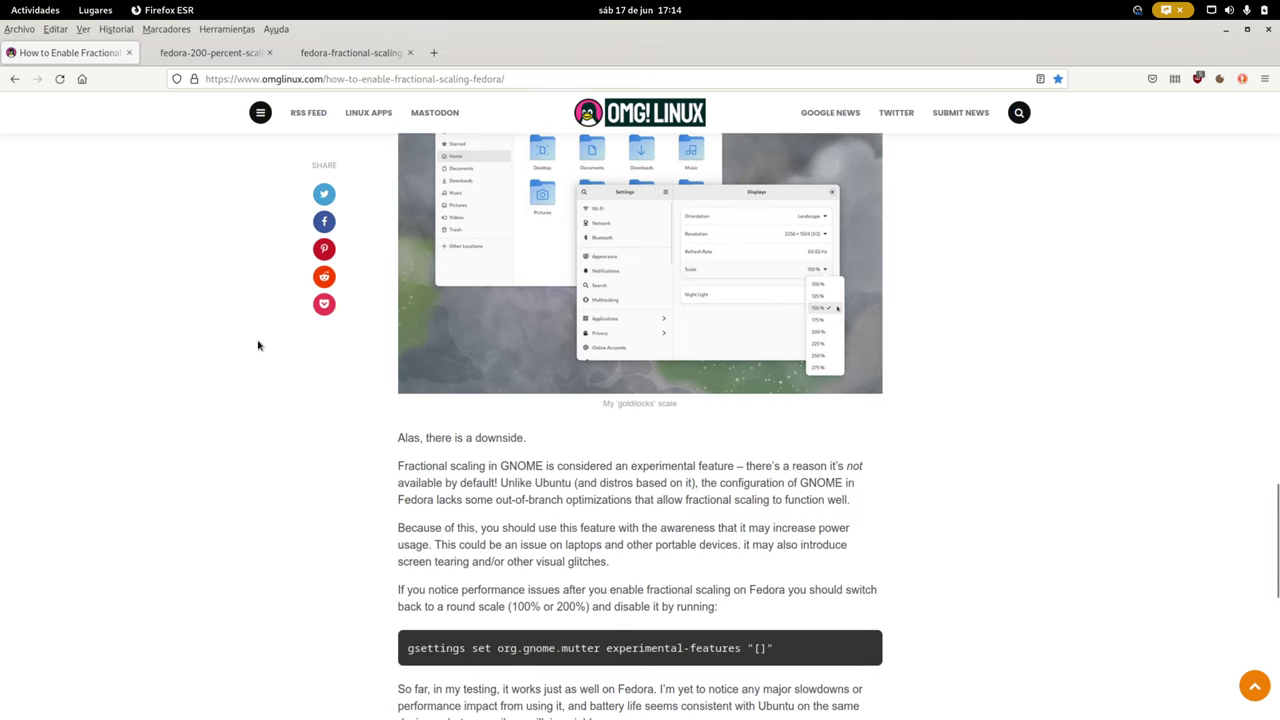
scroll(257, 345, "down", 2)
left_click_drag(782, 507, 400, 505)
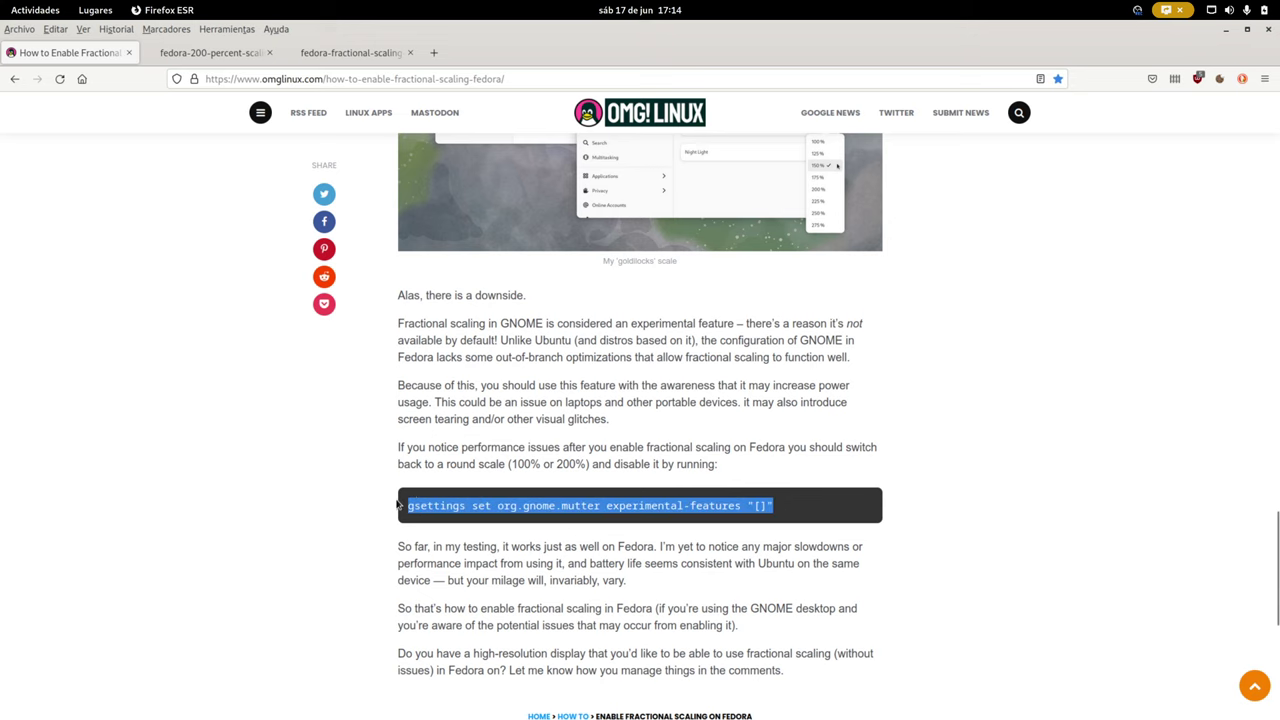
Examine the article's closing paragraphs and the explanation of fractional scaling as an experimental GNOME feature
scroll(398, 505, "down", 4)
scroll(397, 503, "up", 4)
scroll(471, 455, "up", 2)
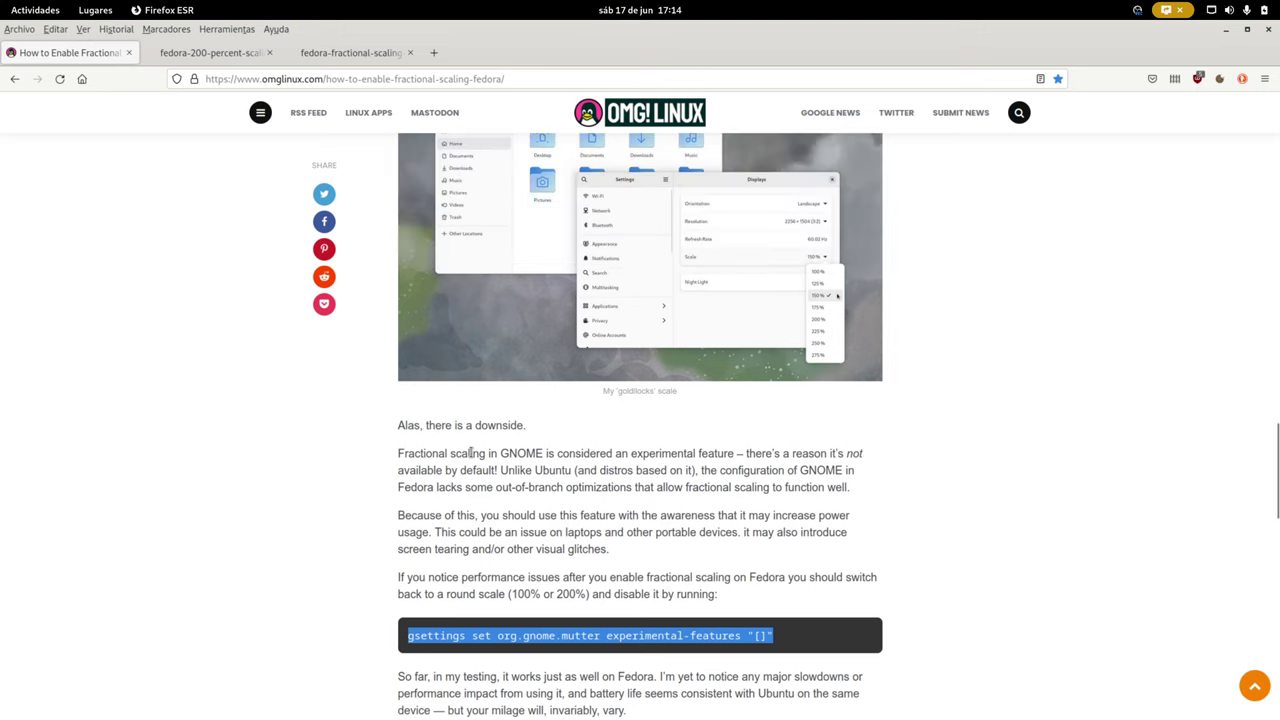
scroll(472, 457, "down", 3)
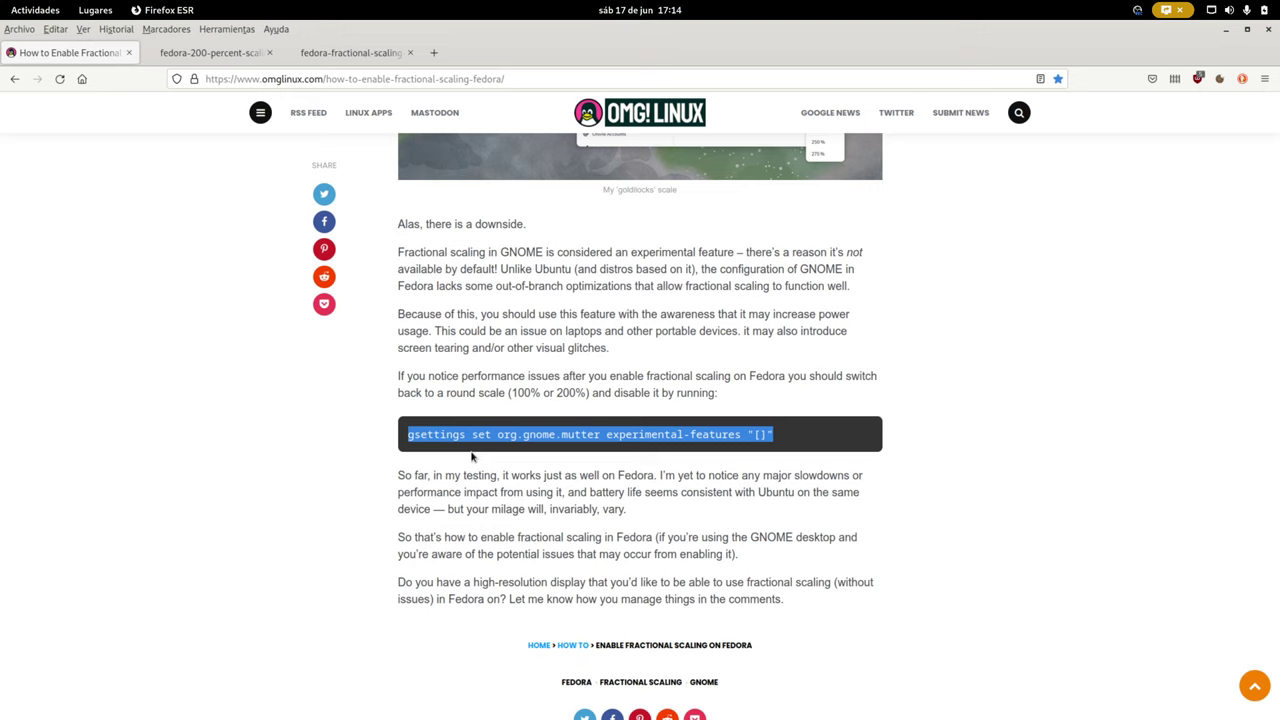
Look at the full-size 200 percent scaling image once more and go back to the start of the article
scroll(472, 455, "up", 20)
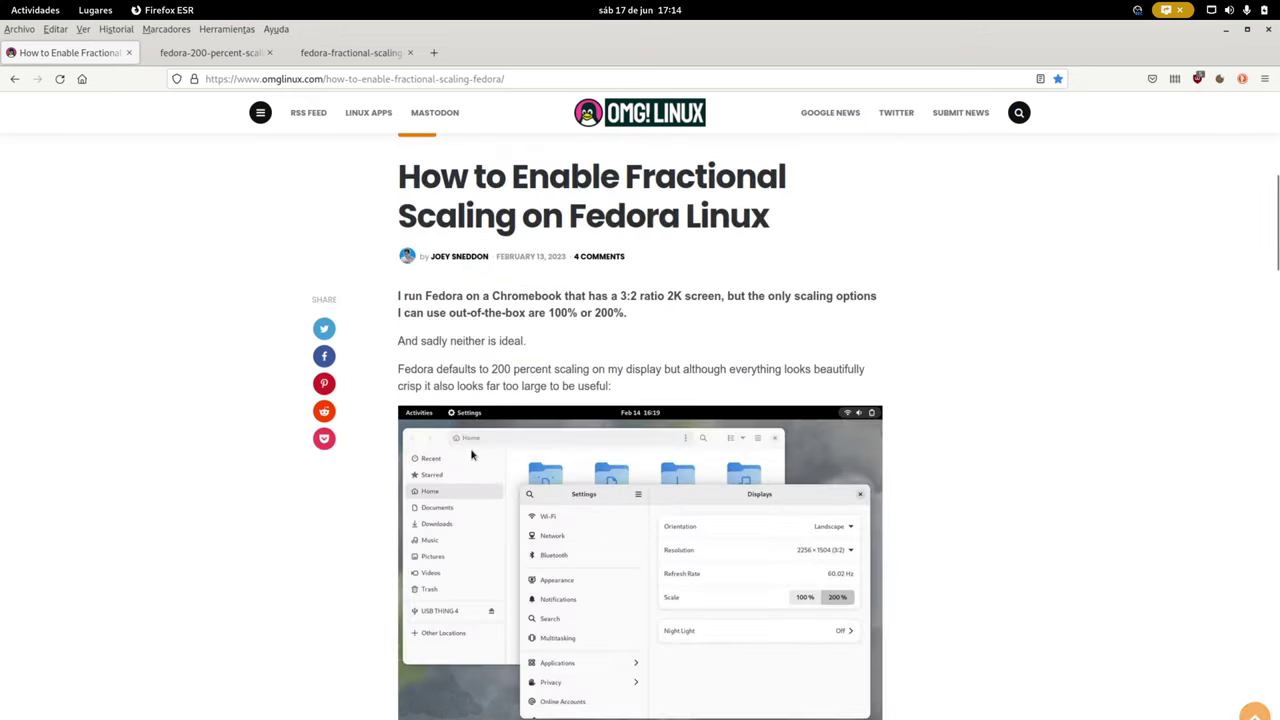
left_click(187, 56)
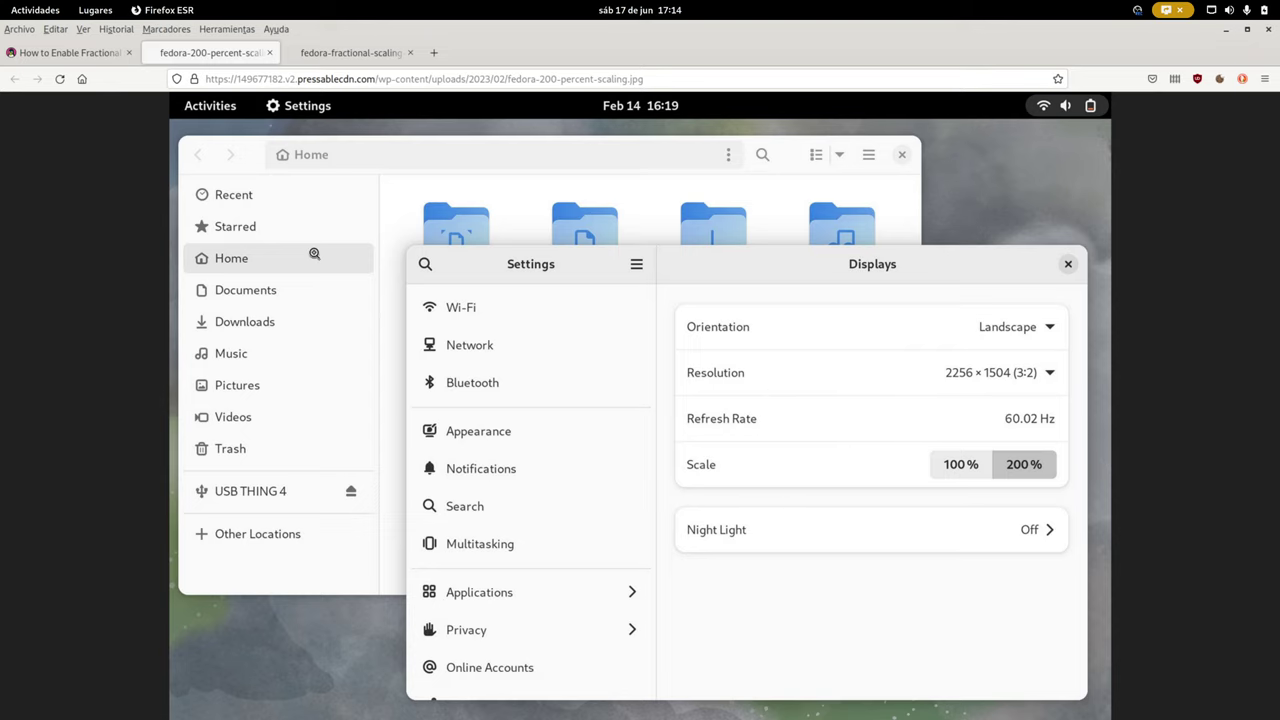
left_click(70, 52)
scroll(372, 338, "down", 5)
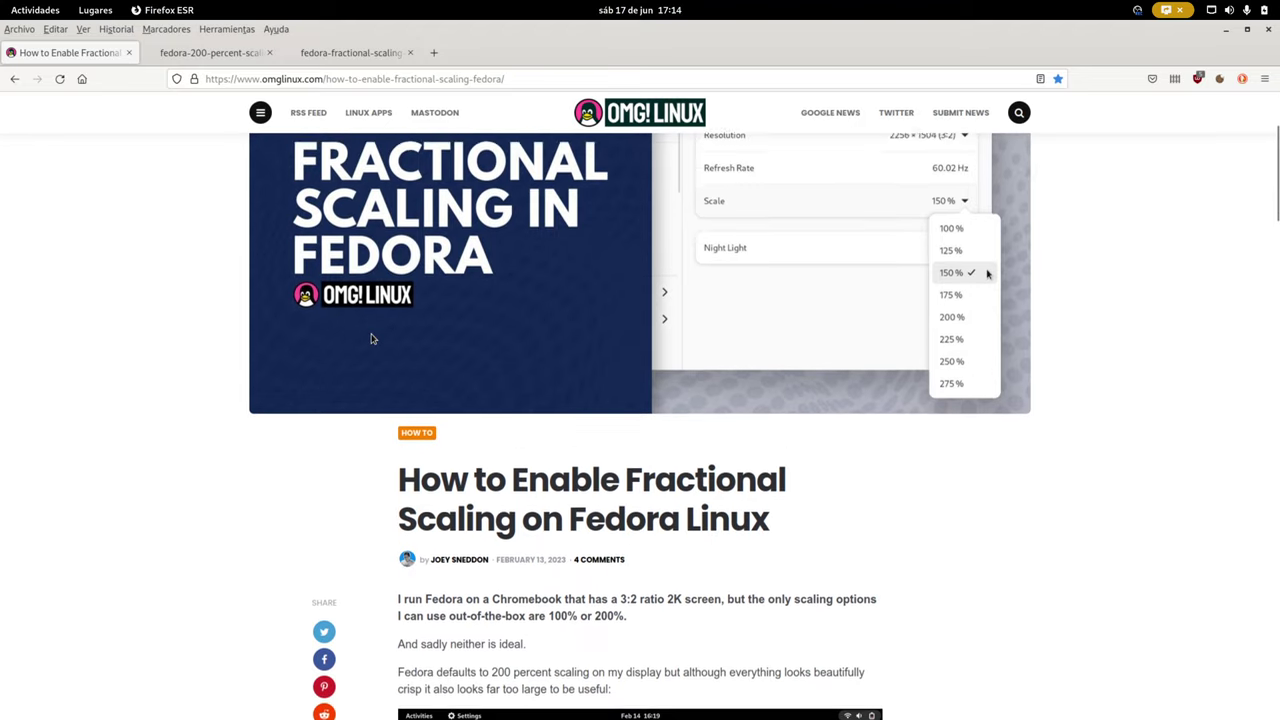
Minimize the browser and highlight the desktop environment and resolution entries in the terminal's neofetch output
left_click(1226, 29)
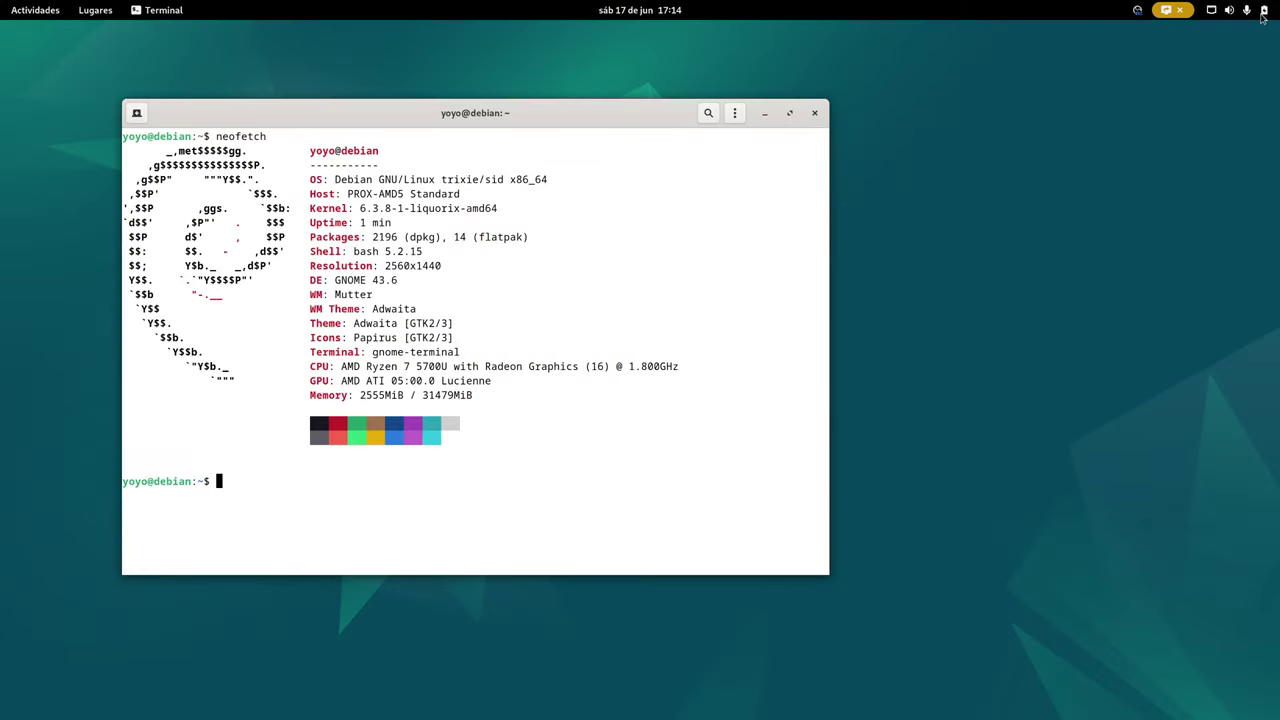
triple_click(409, 280)
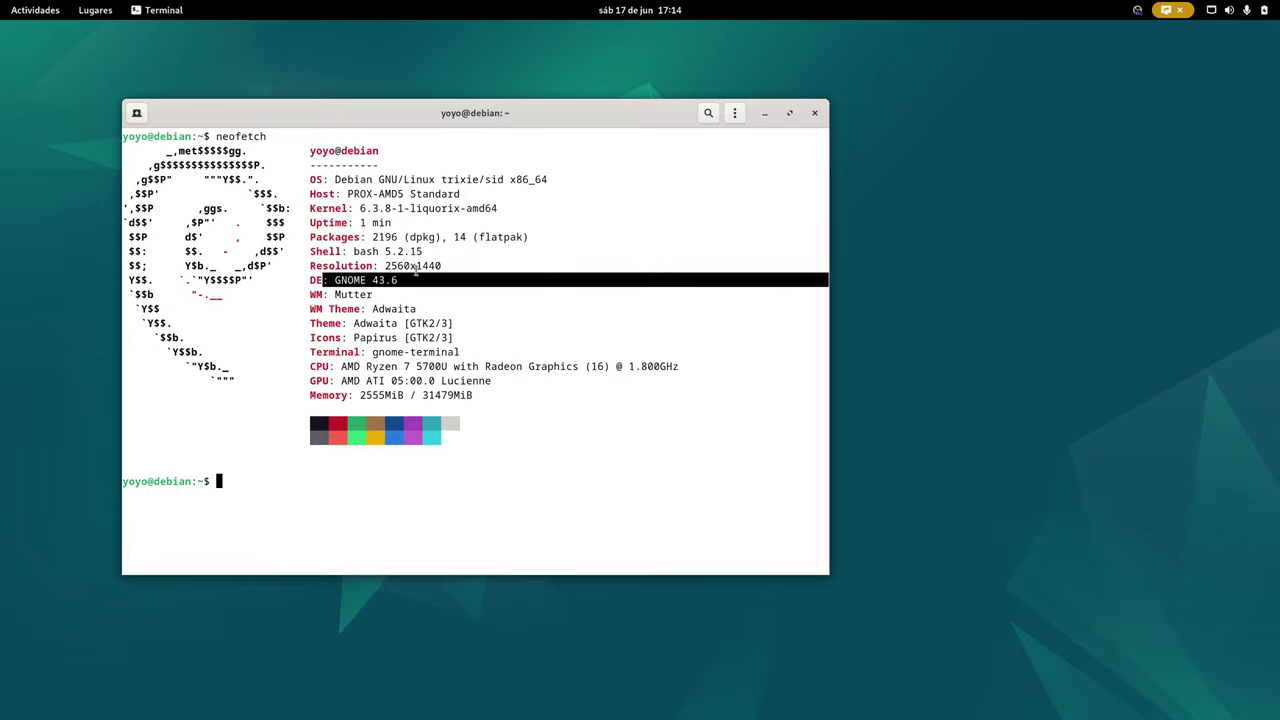
left_click_drag(447, 265, 373, 265)
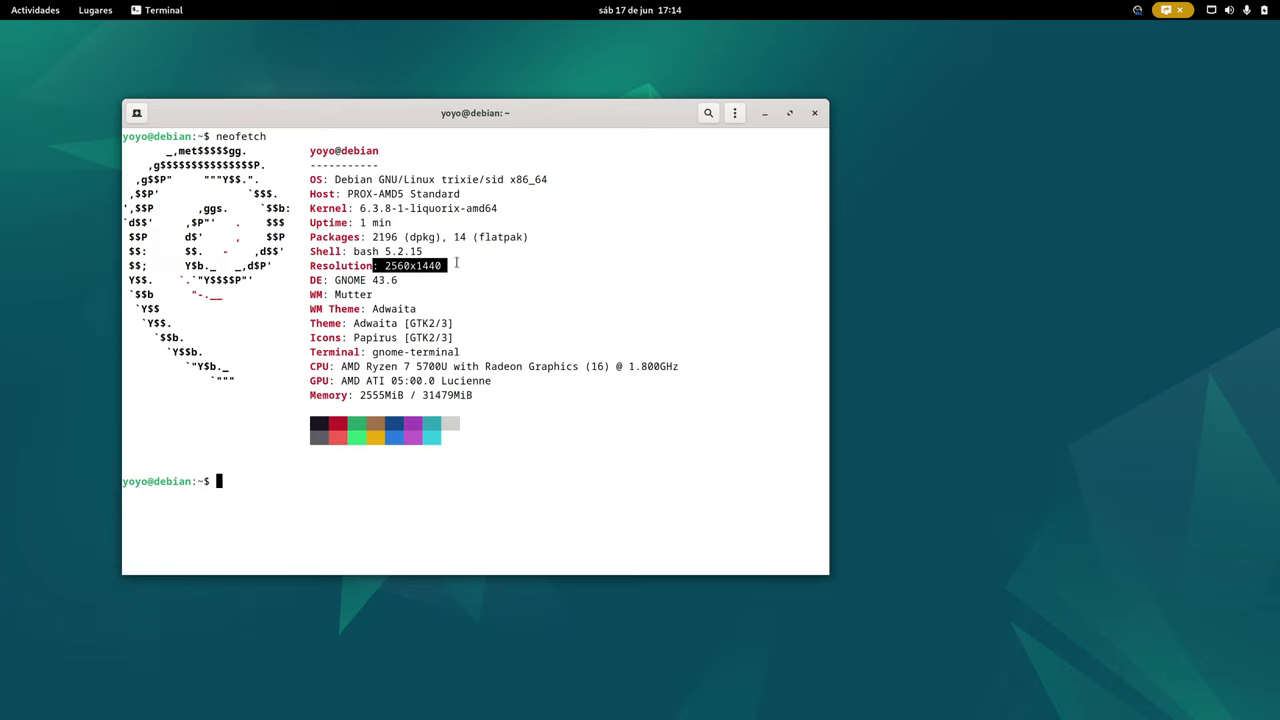
Open the system settings on the display page and inspect the scale options, leaving the scale as it is
left_click(1234, 13)
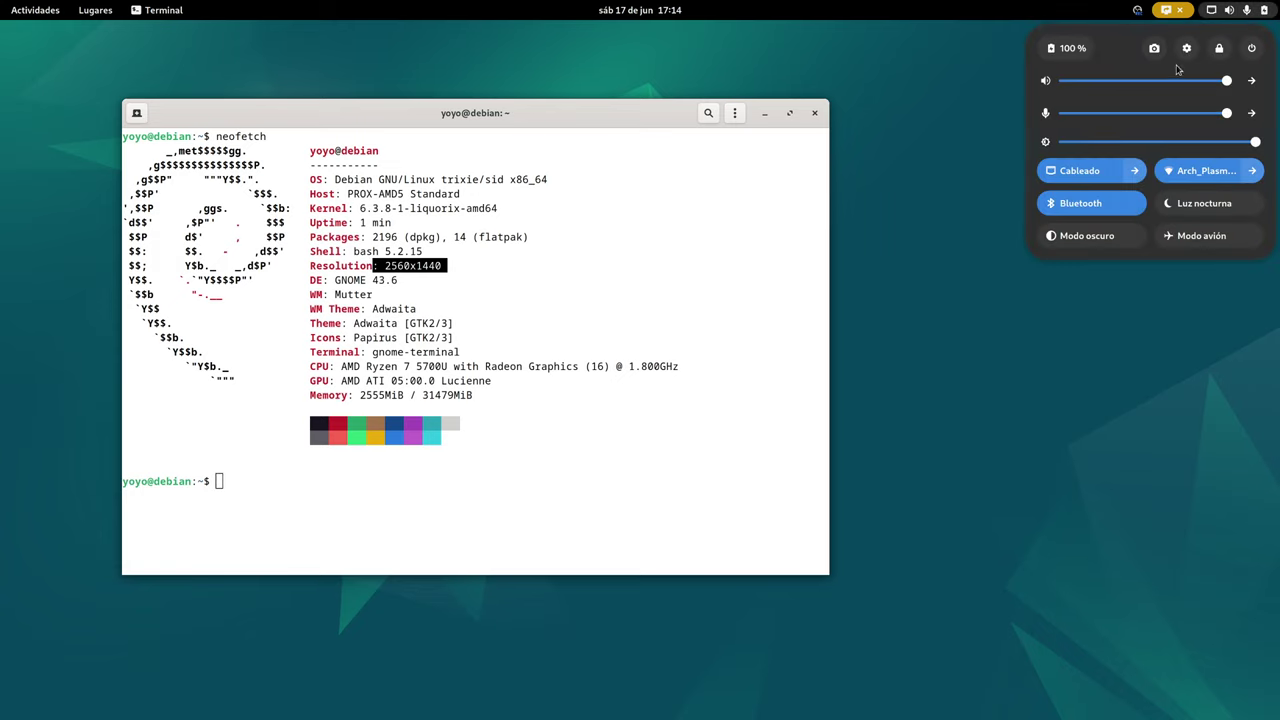
left_click(1192, 56)
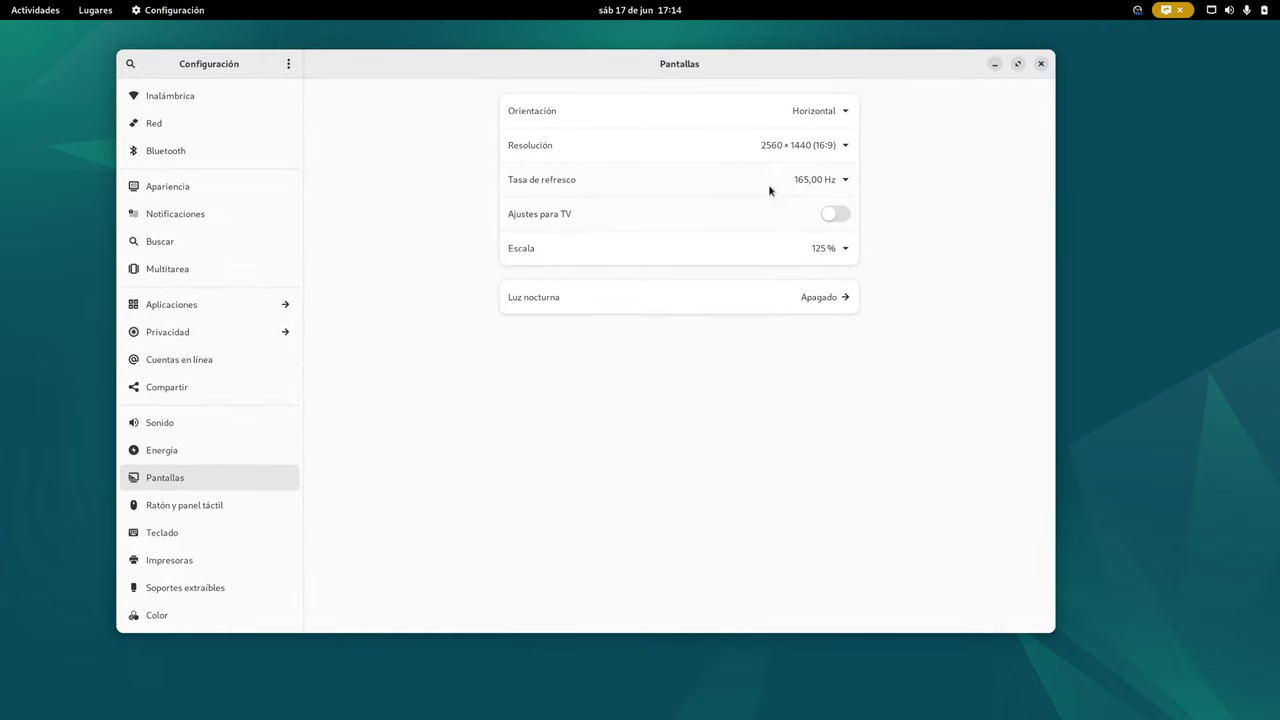
left_click(835, 252)
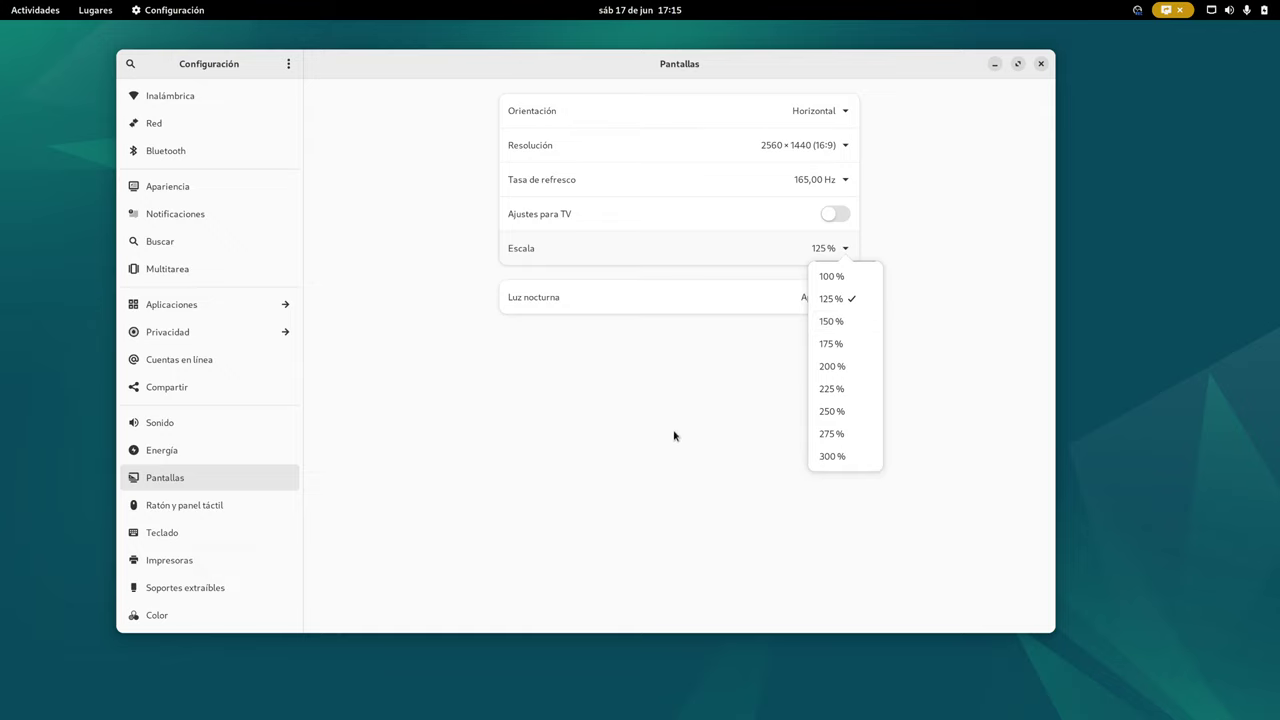
left_click(611, 458)
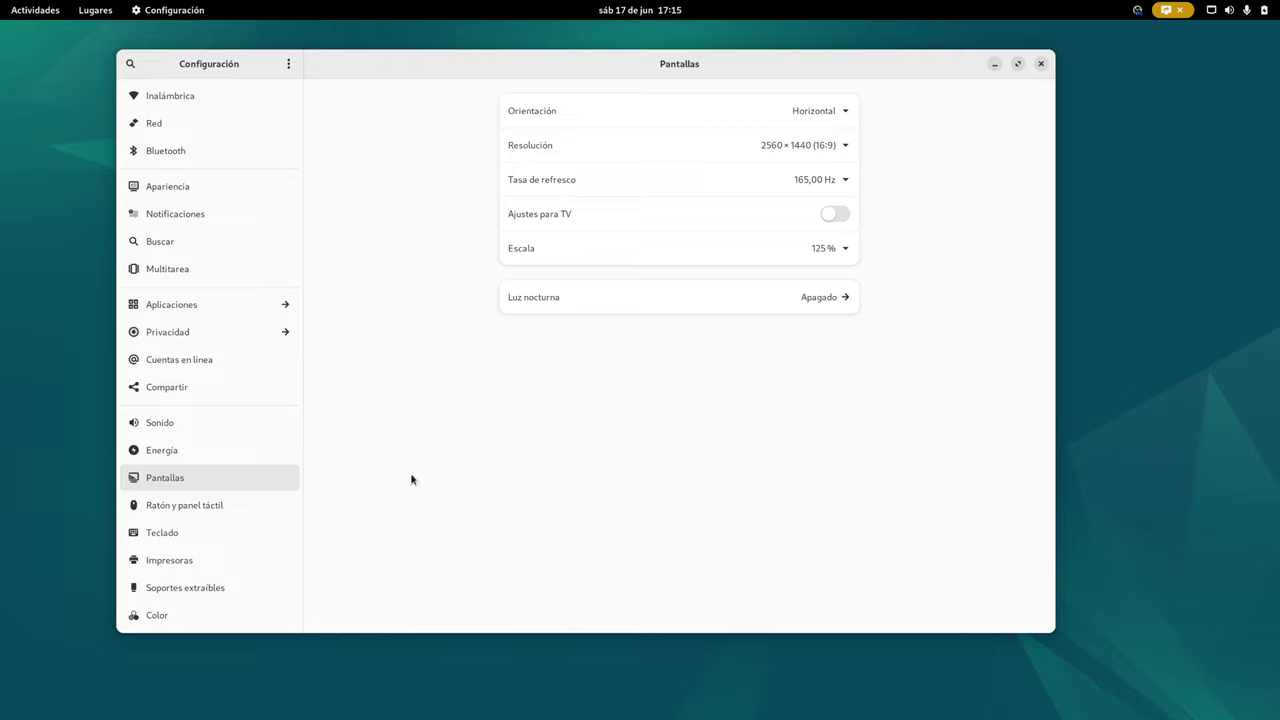
Move the settings window around the desktop, and maximize and restore it twice
left_click_drag(391, 67, 429, 107)
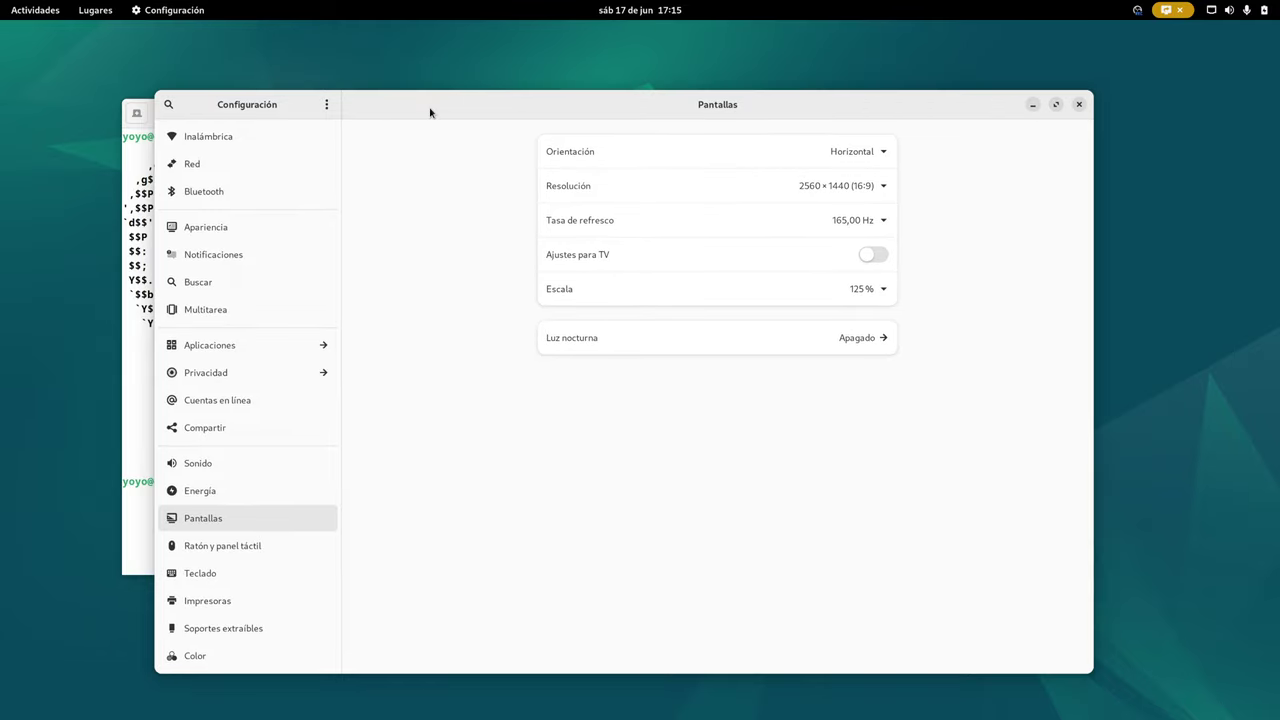
left_click_drag(370, 106, 309, 99)
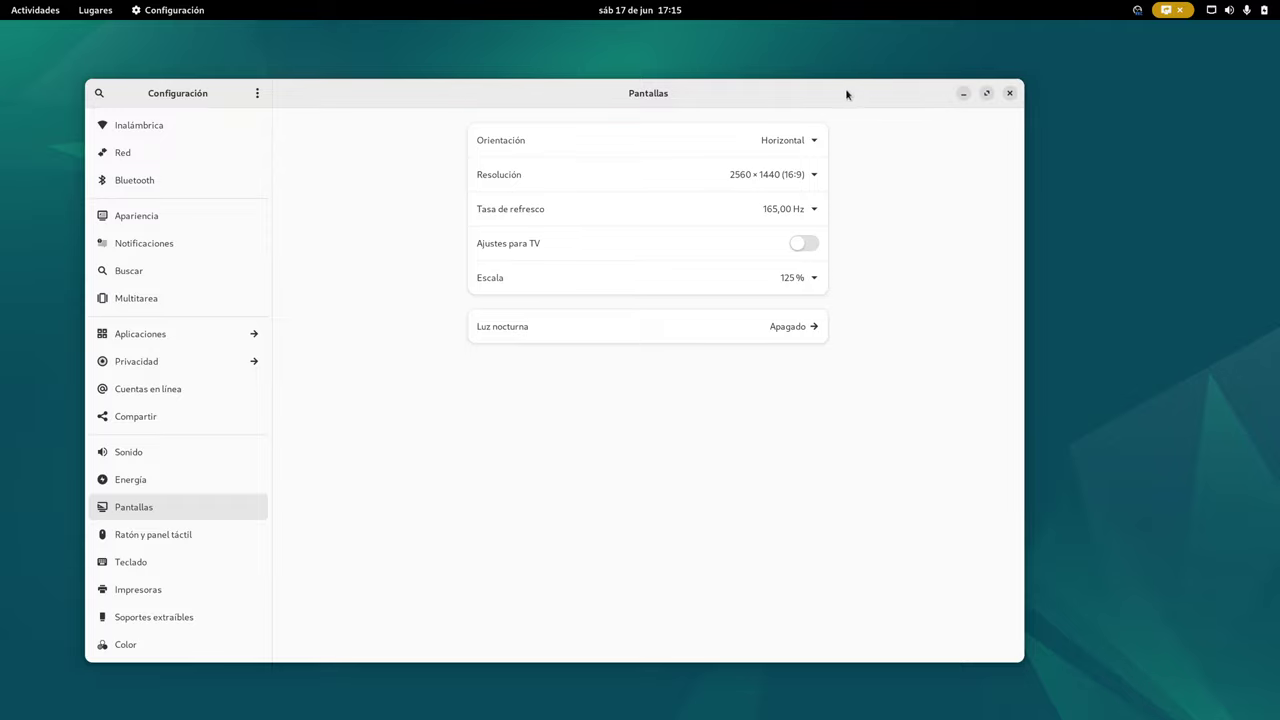
left_click_drag(411, 100, 489, 165)
left_click(1061, 150)
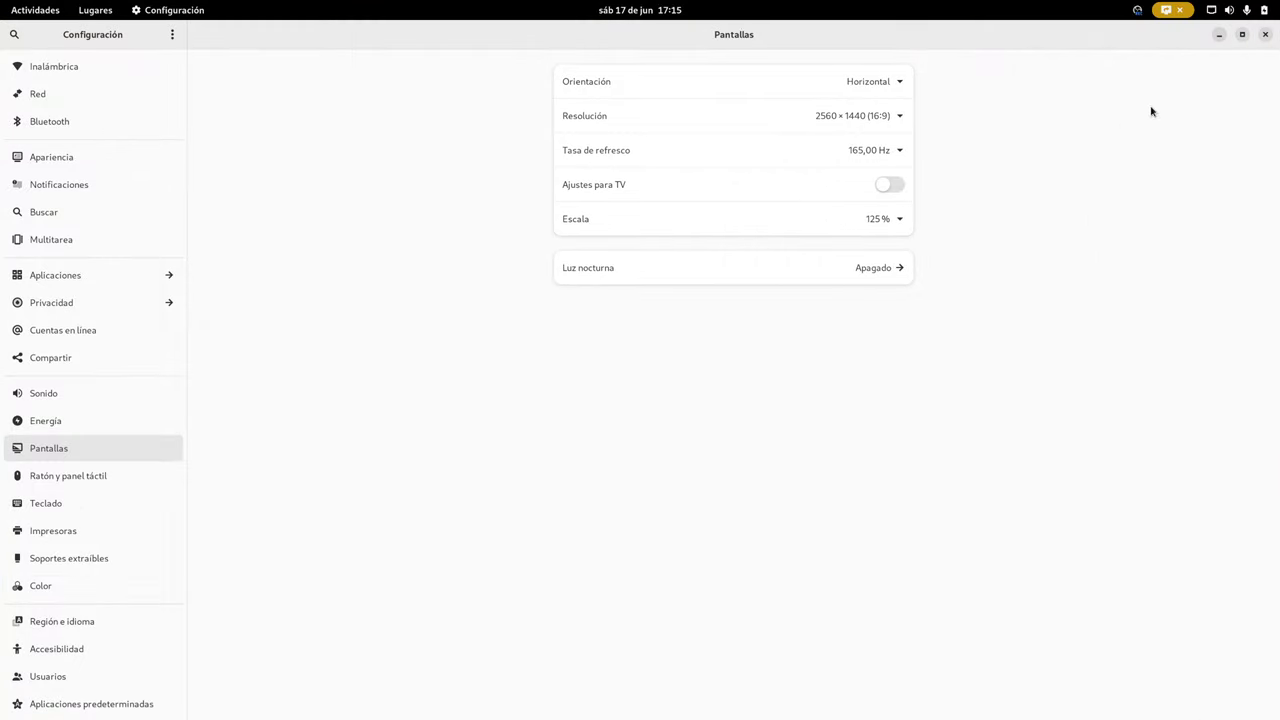
left_click(1239, 33)
left_click(1061, 150)
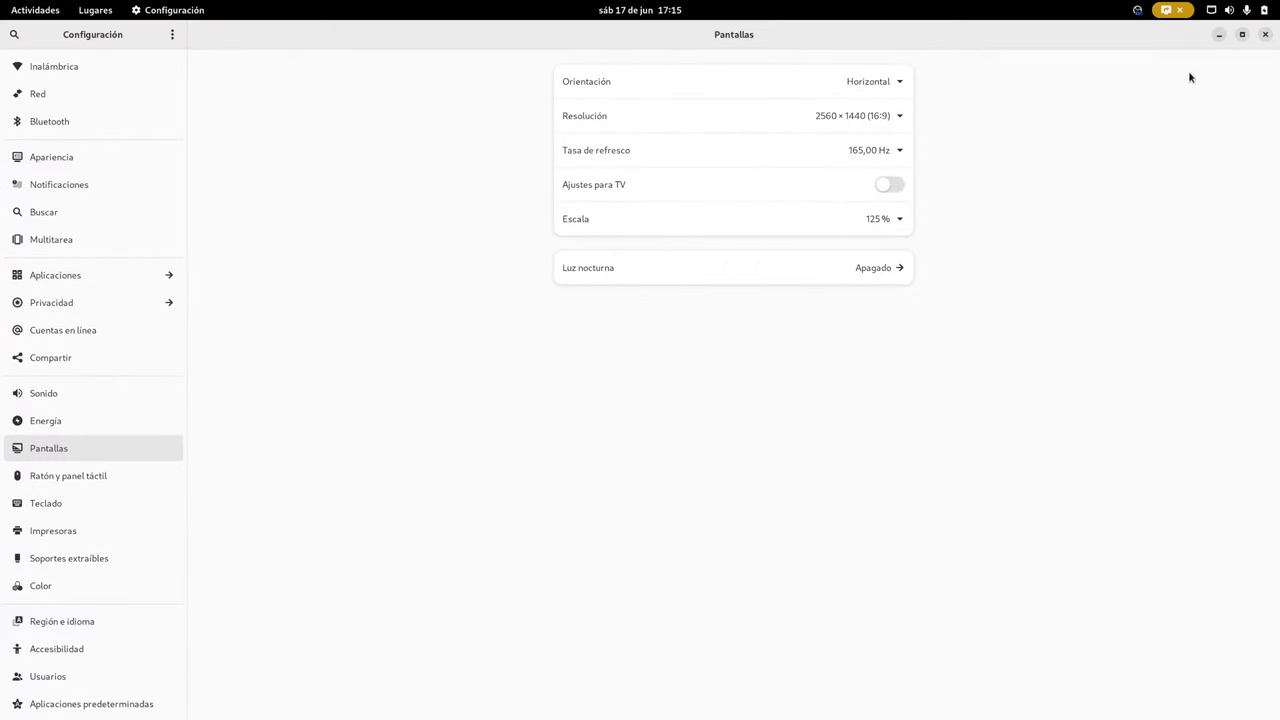
left_click(1241, 37)
Open the file manager at the home folder, shrink its window and place it over the display settings
key("super")
left_click(397, 620)
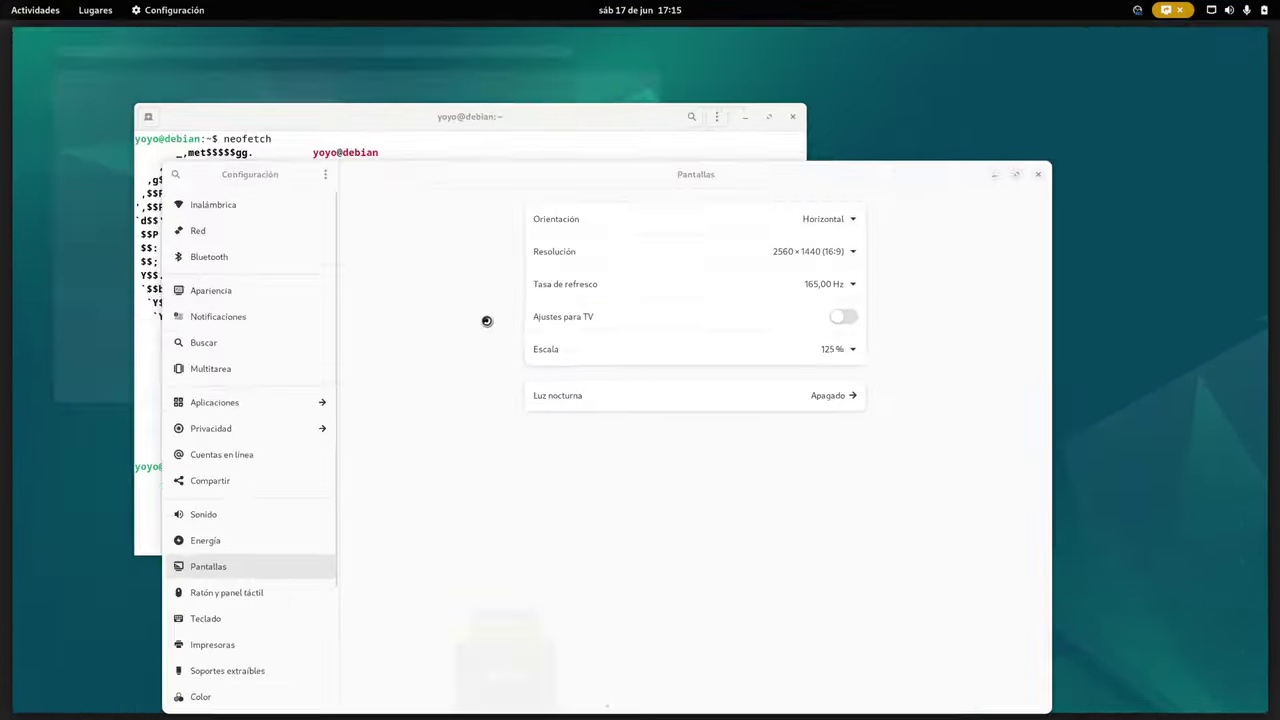
key("super+e")
left_click_drag(363, 37, 496, 88)
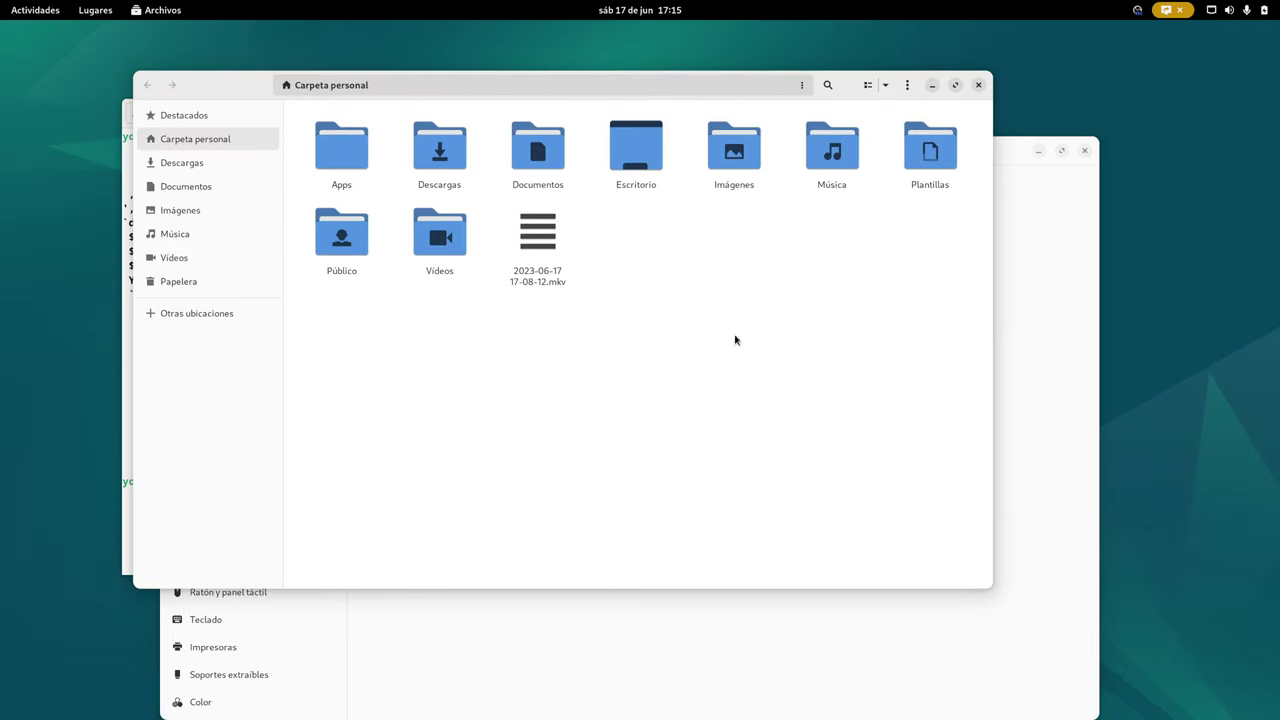
left_click_drag(991, 586, 827, 503)
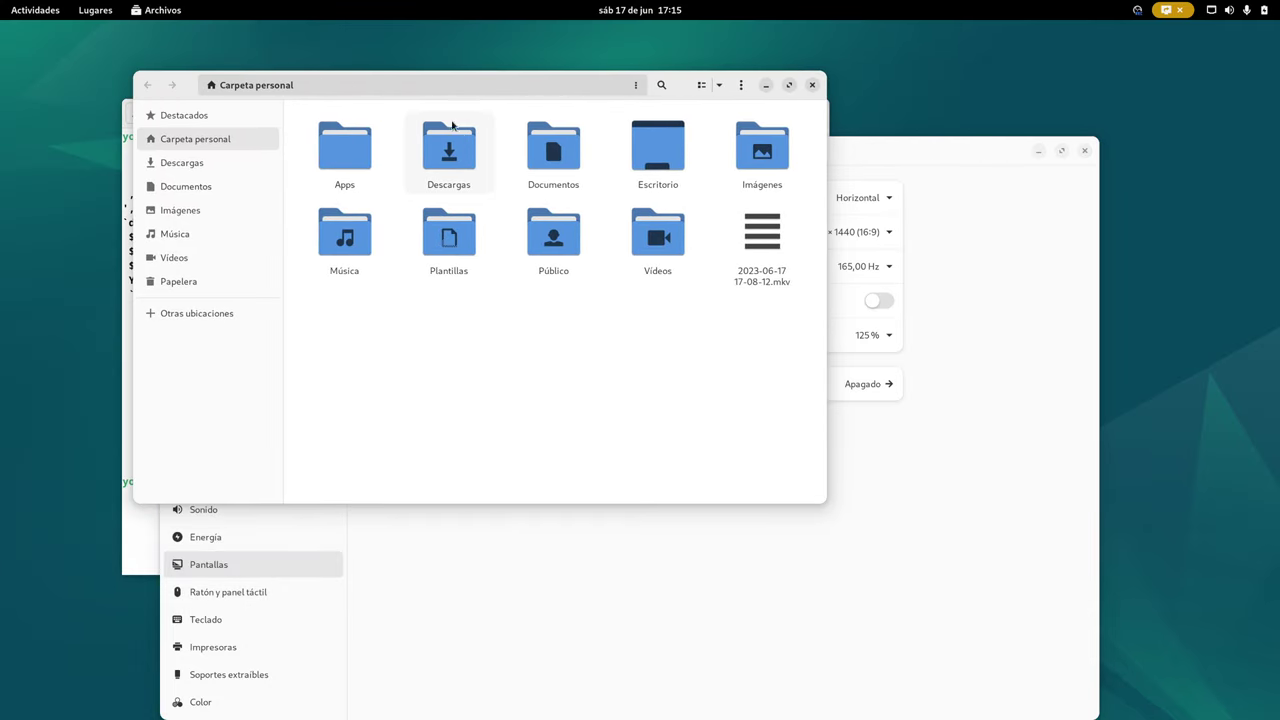
left_click_drag(432, 95, 666, 224)
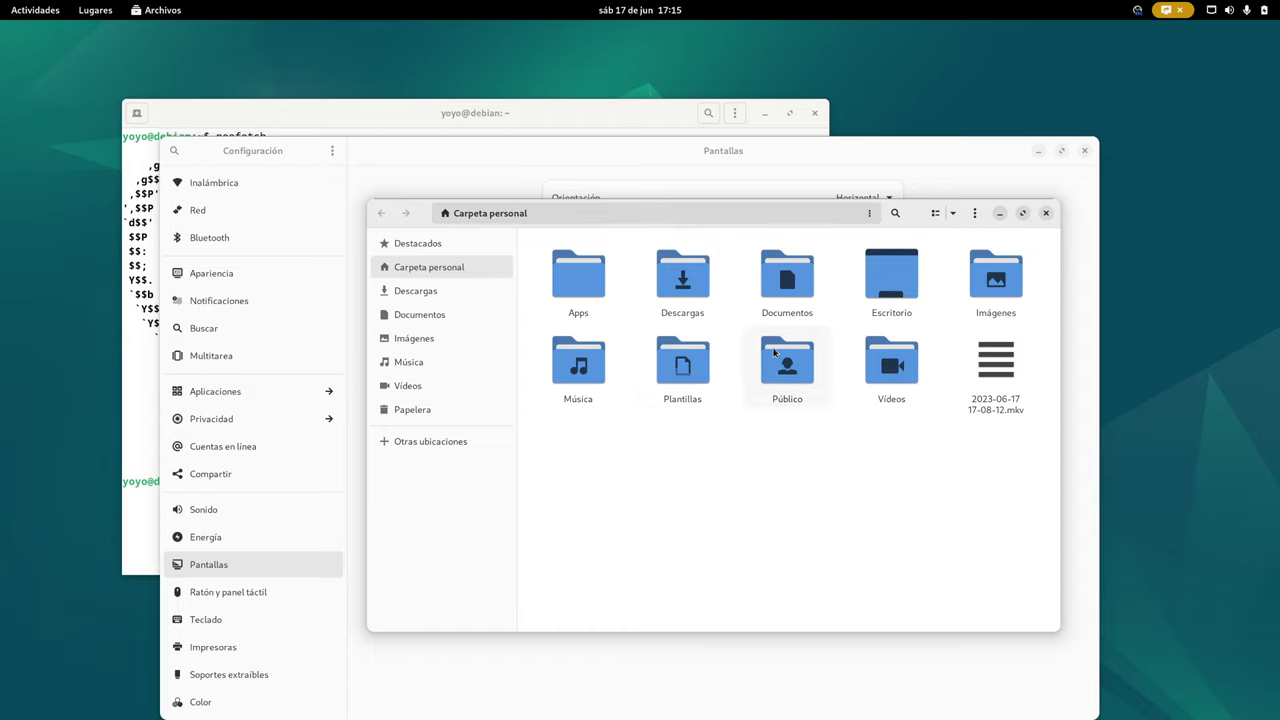
Maximize and restore the file manager window three times, moving it slightly before the last round
left_click(1022, 213)
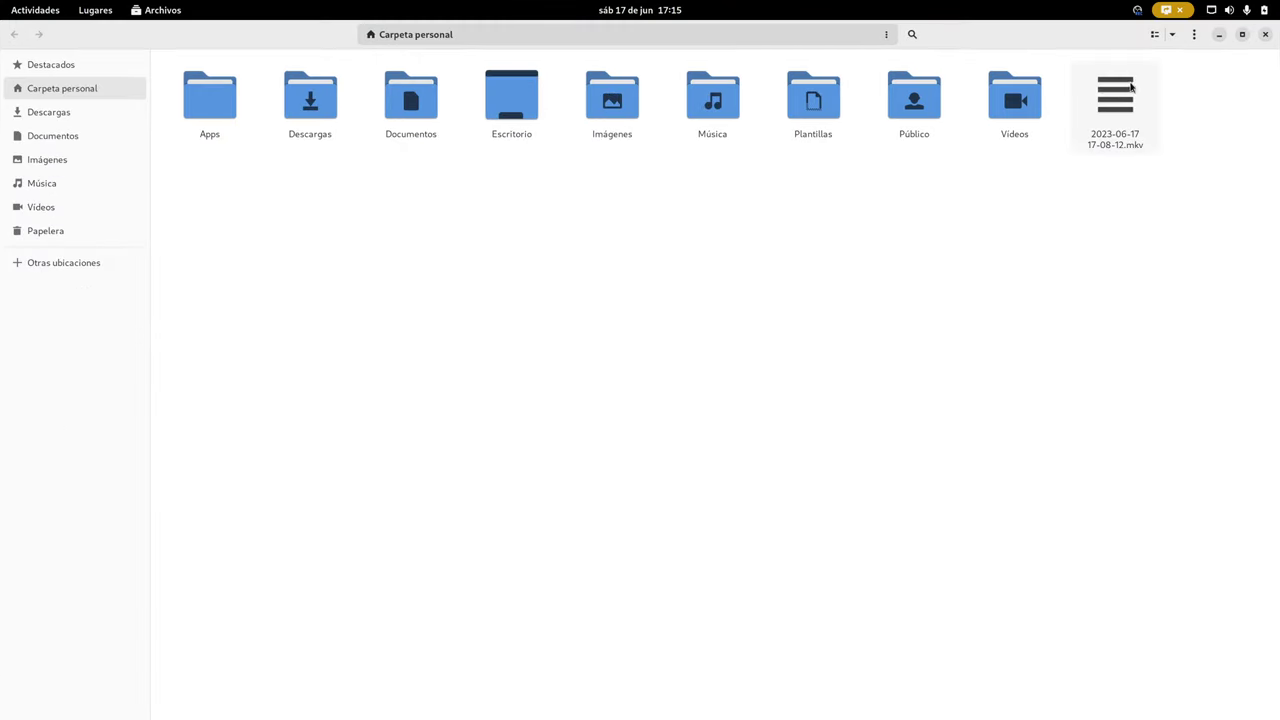
left_click(1242, 34)
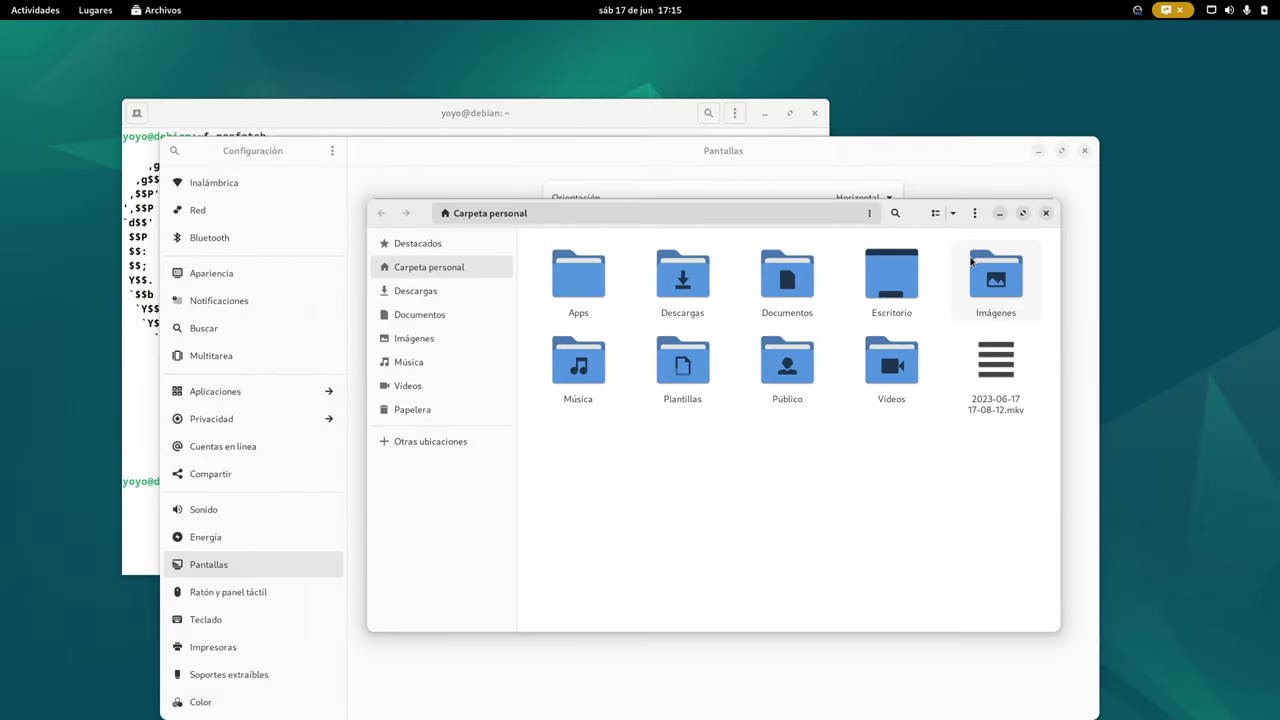
left_click(1021, 213)
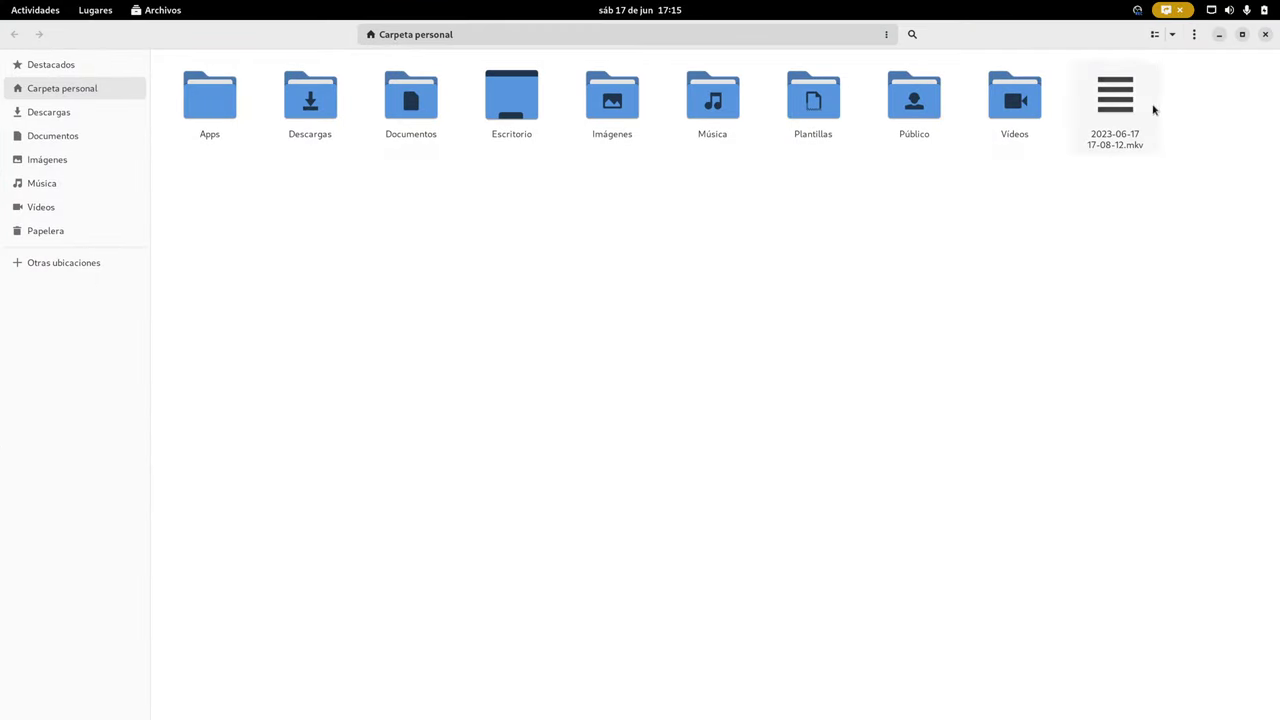
left_click(1242, 34)
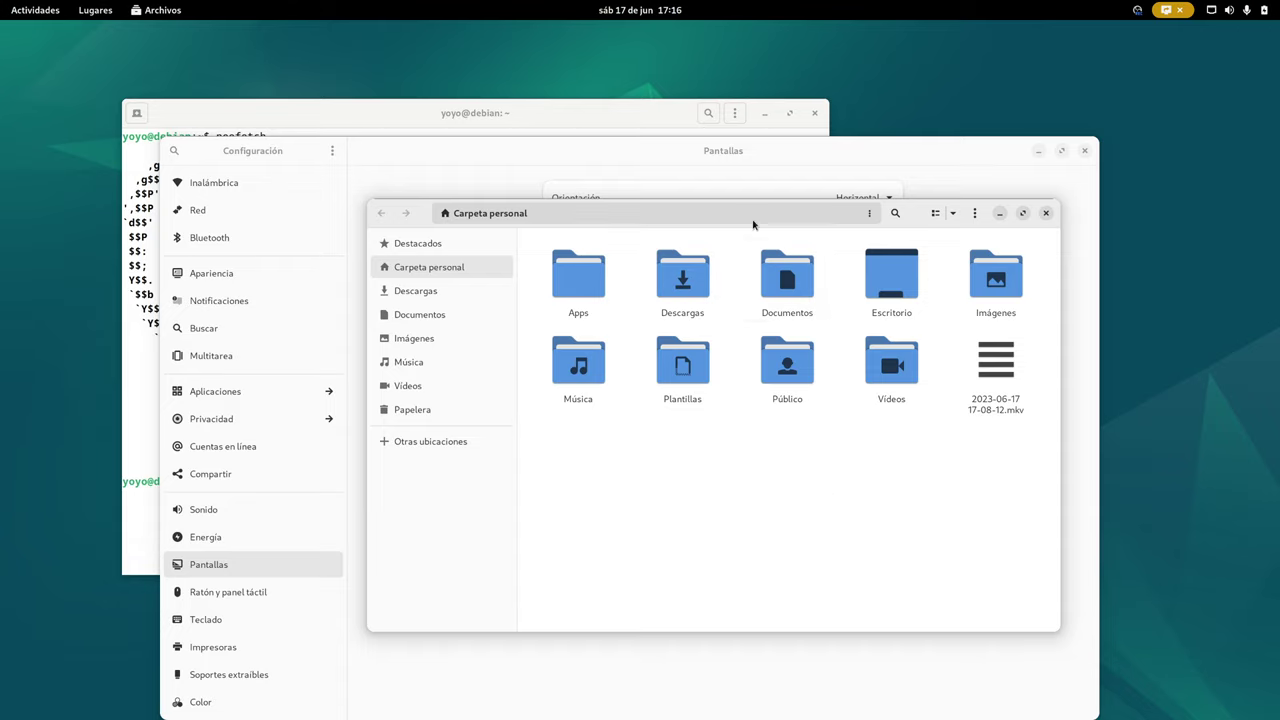
left_click_drag(754, 224, 700, 189)
left_click(969, 180)
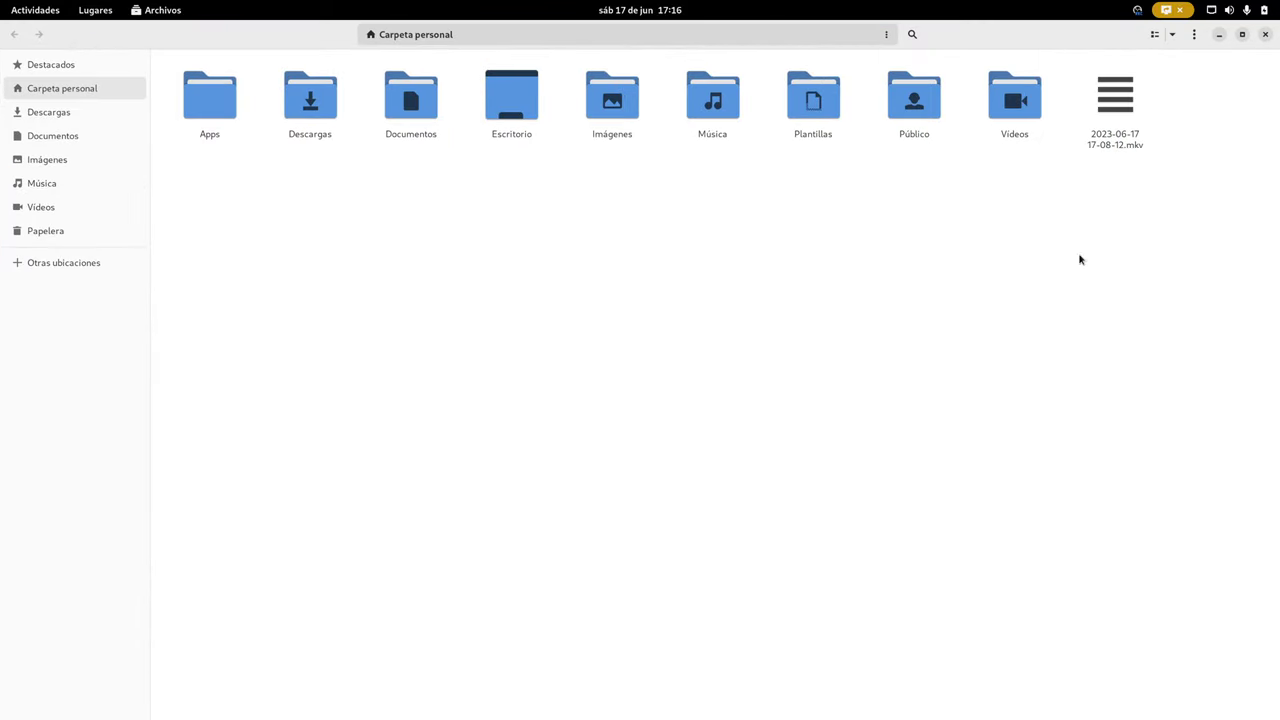
left_click(1242, 34)
Bring the display settings to the front and inspect the list of scale percentages without changing the selection
key("super")
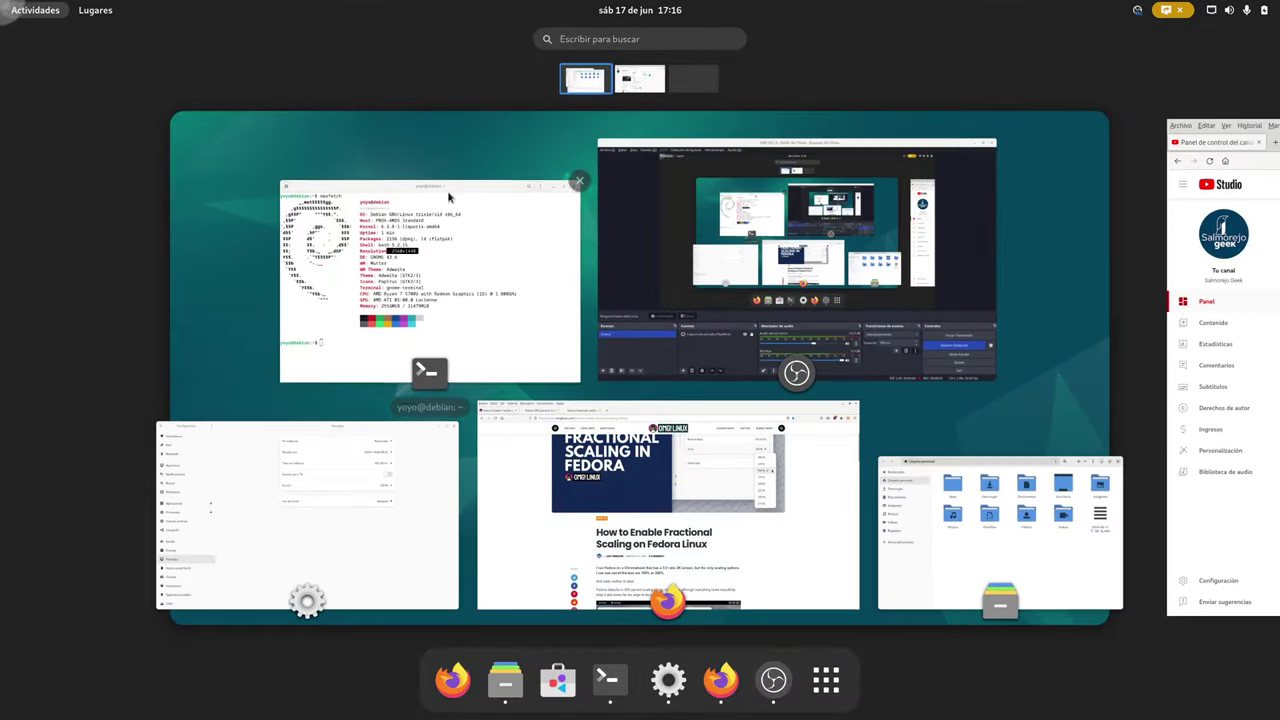
left_click(334, 517)
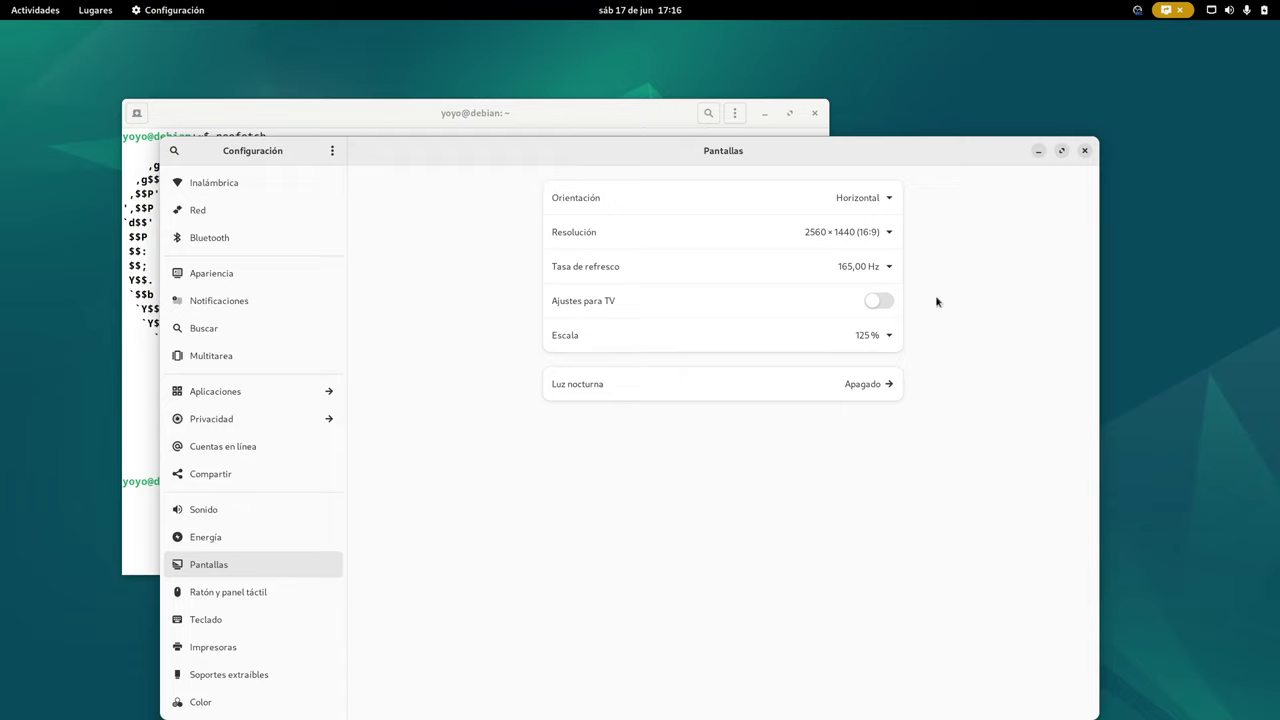
left_click(882, 339)
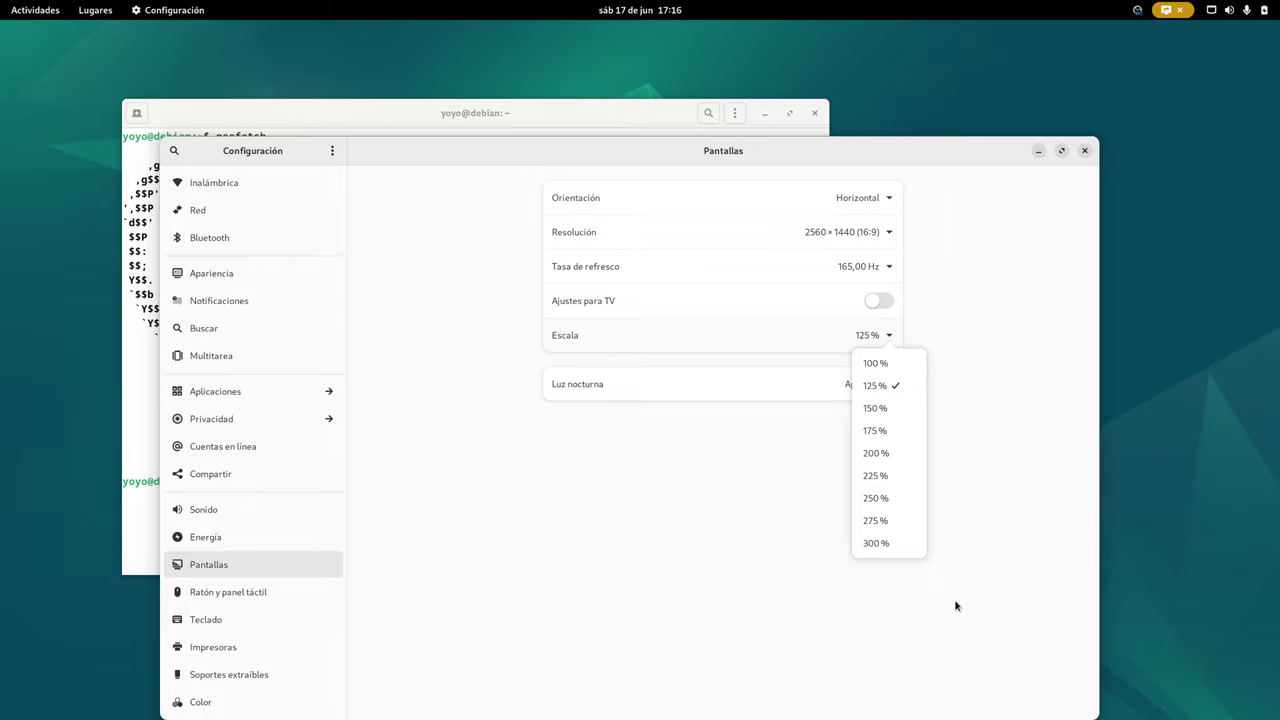
left_click(527, 620)
Switch to the OMG! Linux article in Firefox, highlight the gsettings command that unlocks fractional scaling, and skim the rest of the page
key("super")
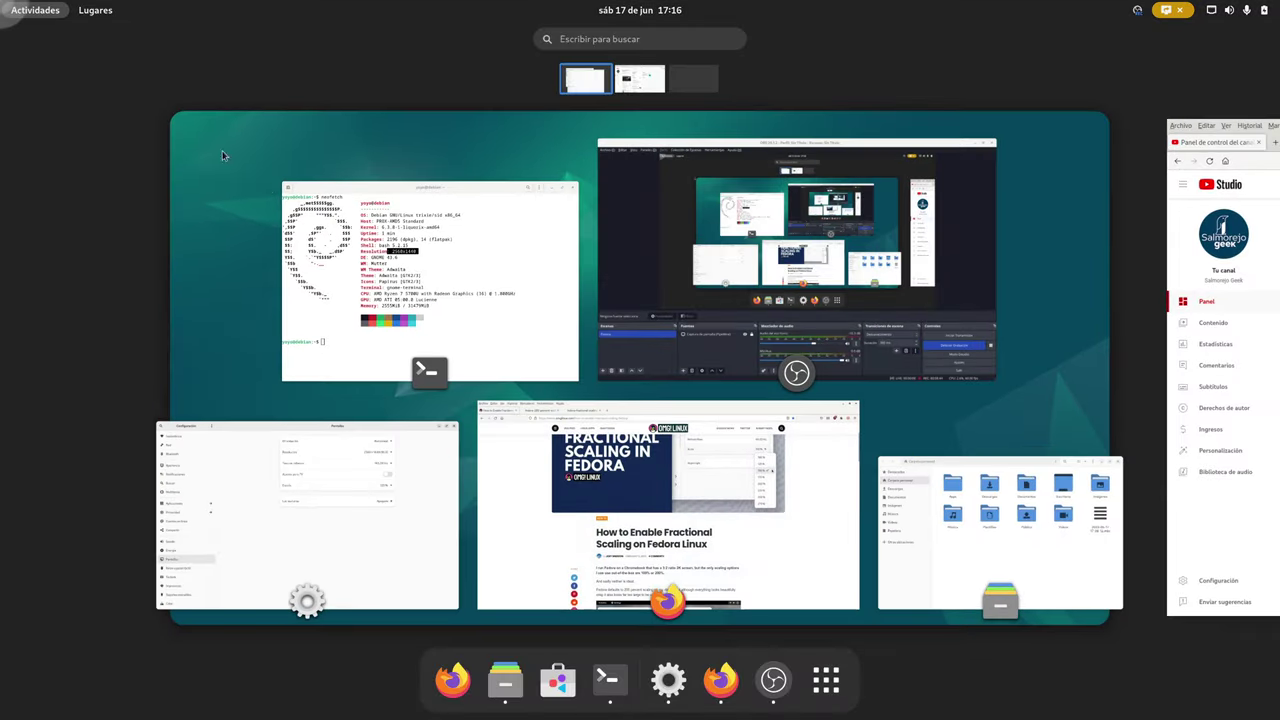
left_click(665, 479)
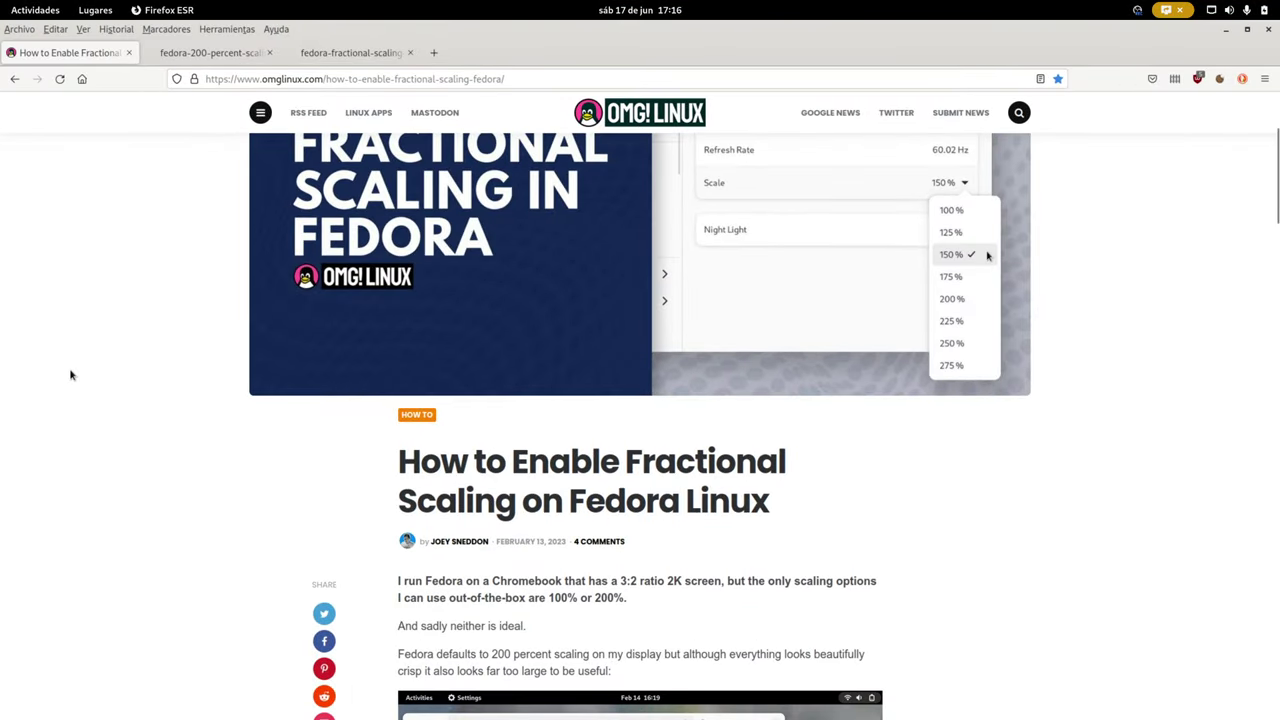
scroll(22, 608, "down", 10)
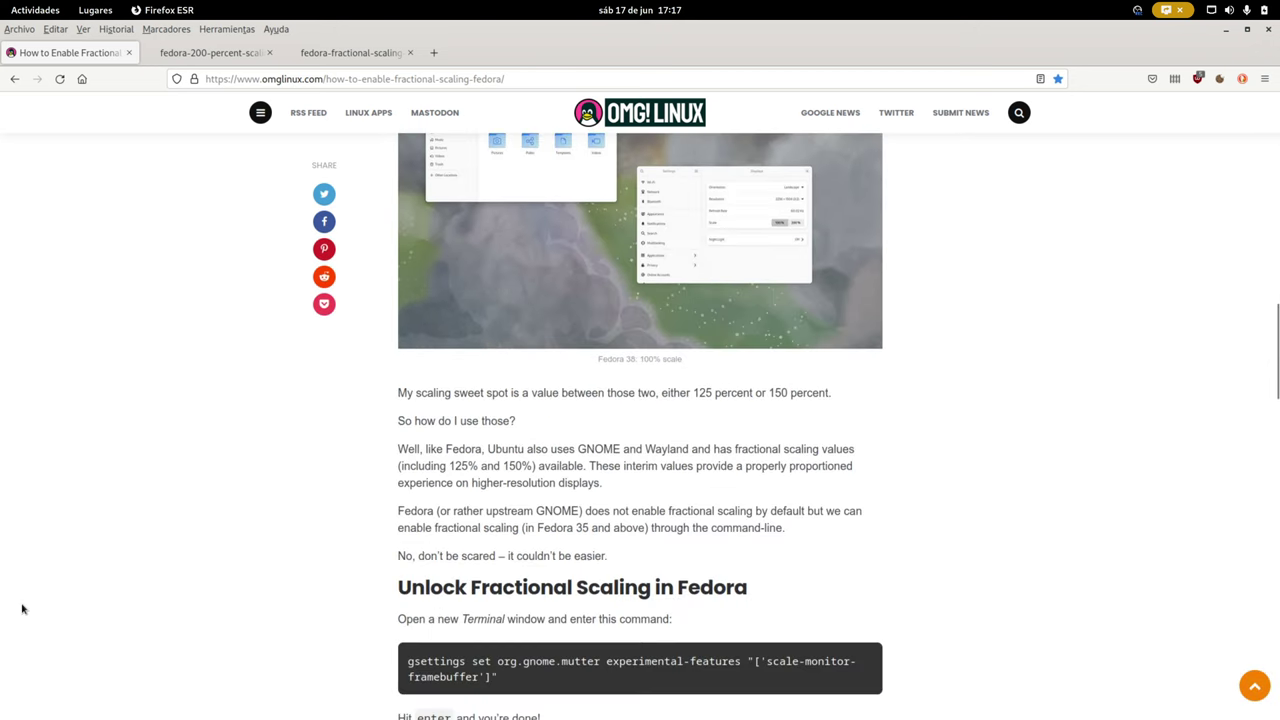
scroll(22, 608, "down", 5)
left_click_drag(561, 405, 425, 370)
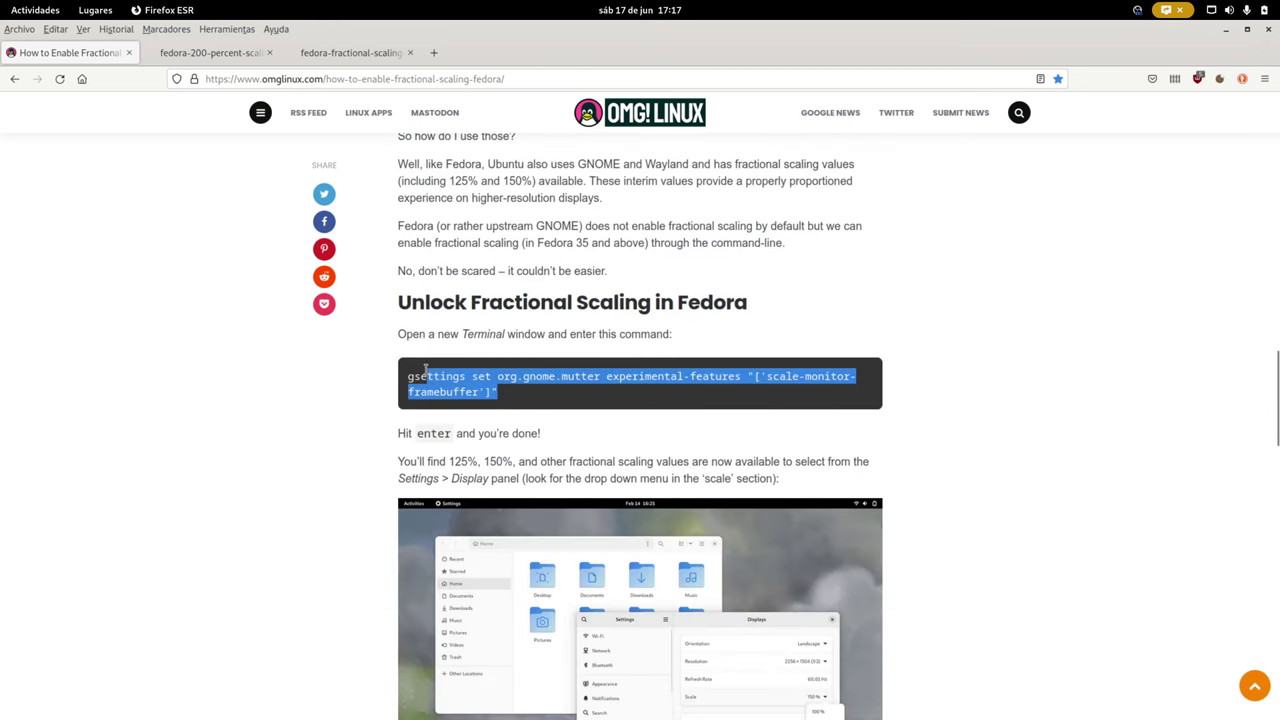
scroll(129, 491, "down", 15)
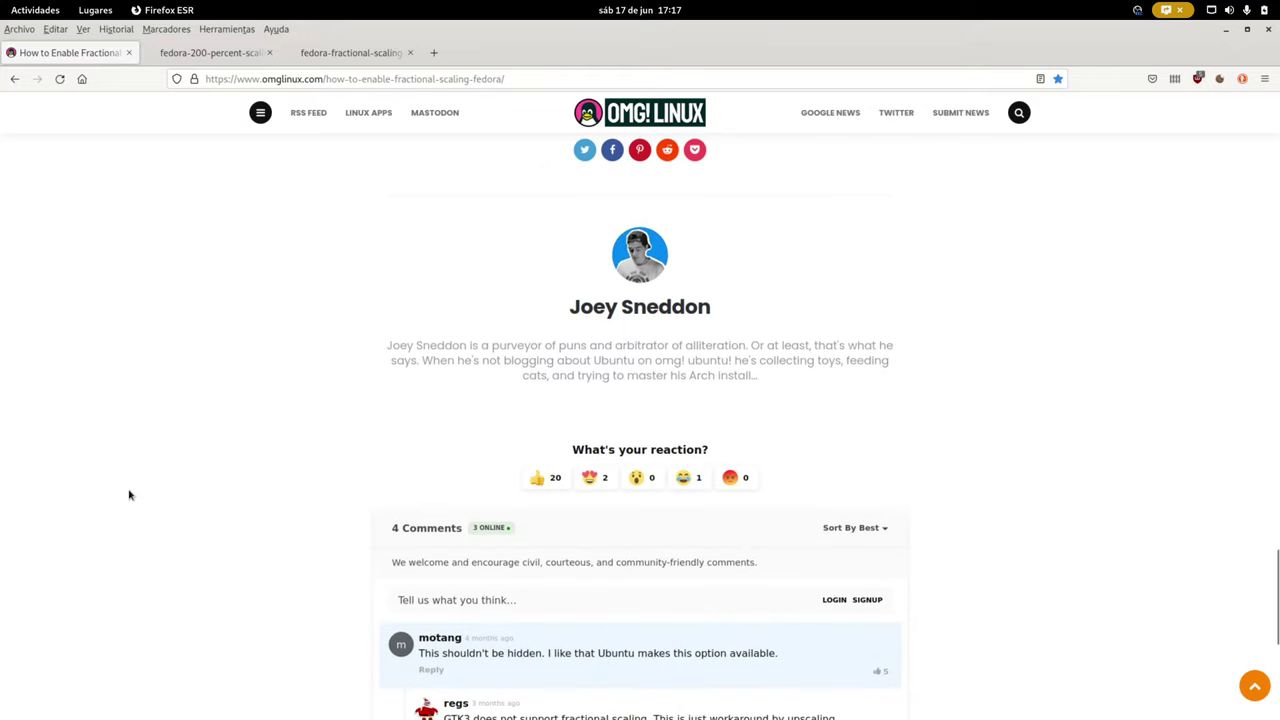
scroll(237, 454, "up", 20)
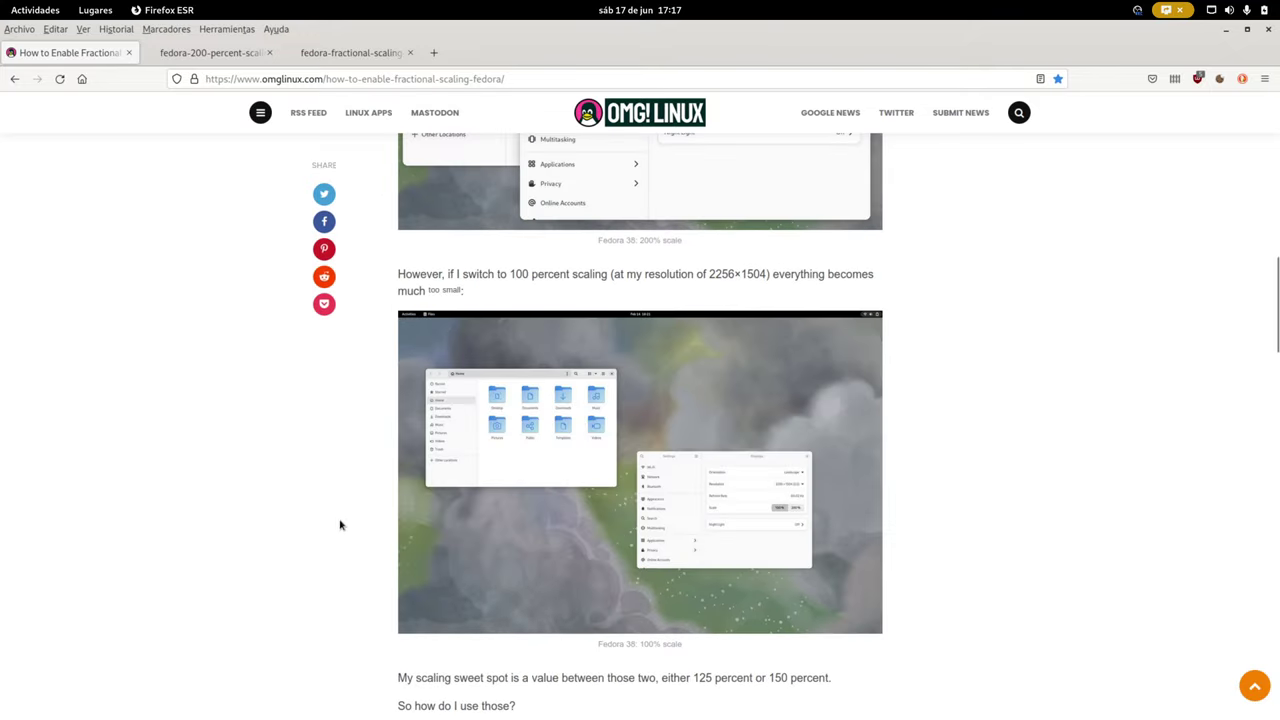
scroll(340, 525, "up", 15)
Minimize the browser, review the display scale options once more without changing them, and switch to the OBS Studio window
left_click(1226, 29)
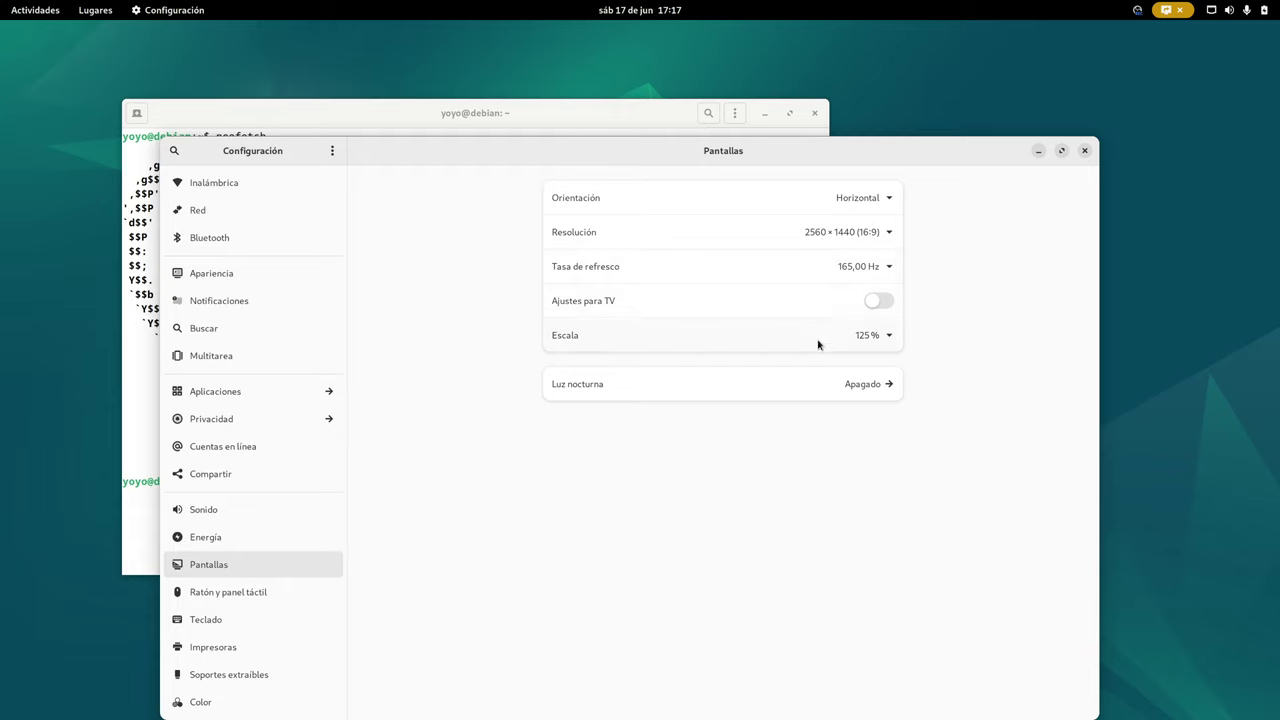
left_click(853, 342)
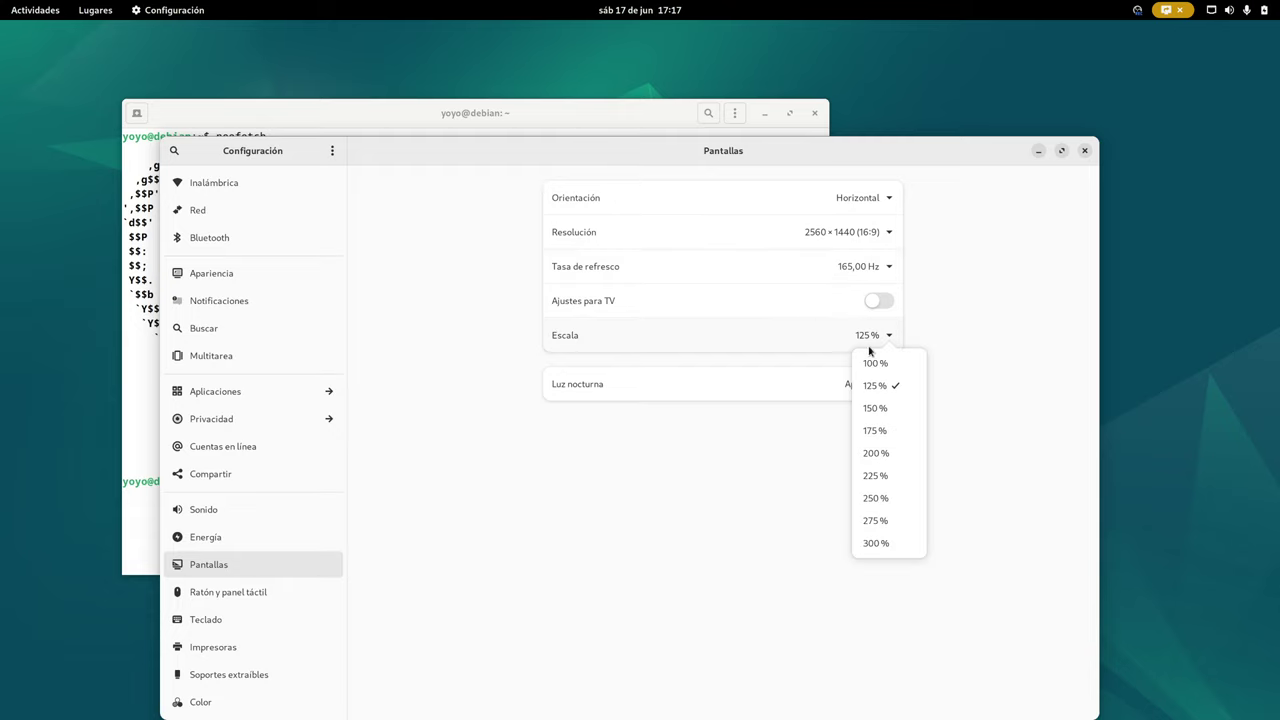
left_click(545, 574)
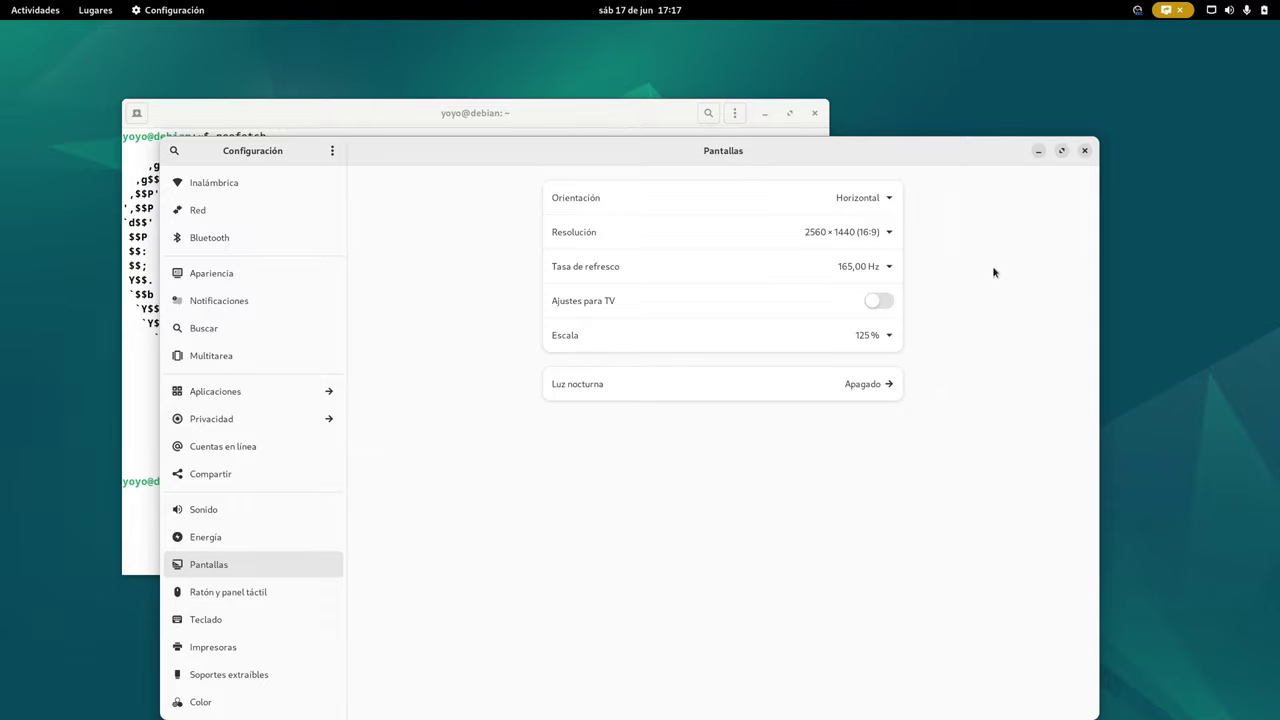
key("super")
left_click(687, 270)
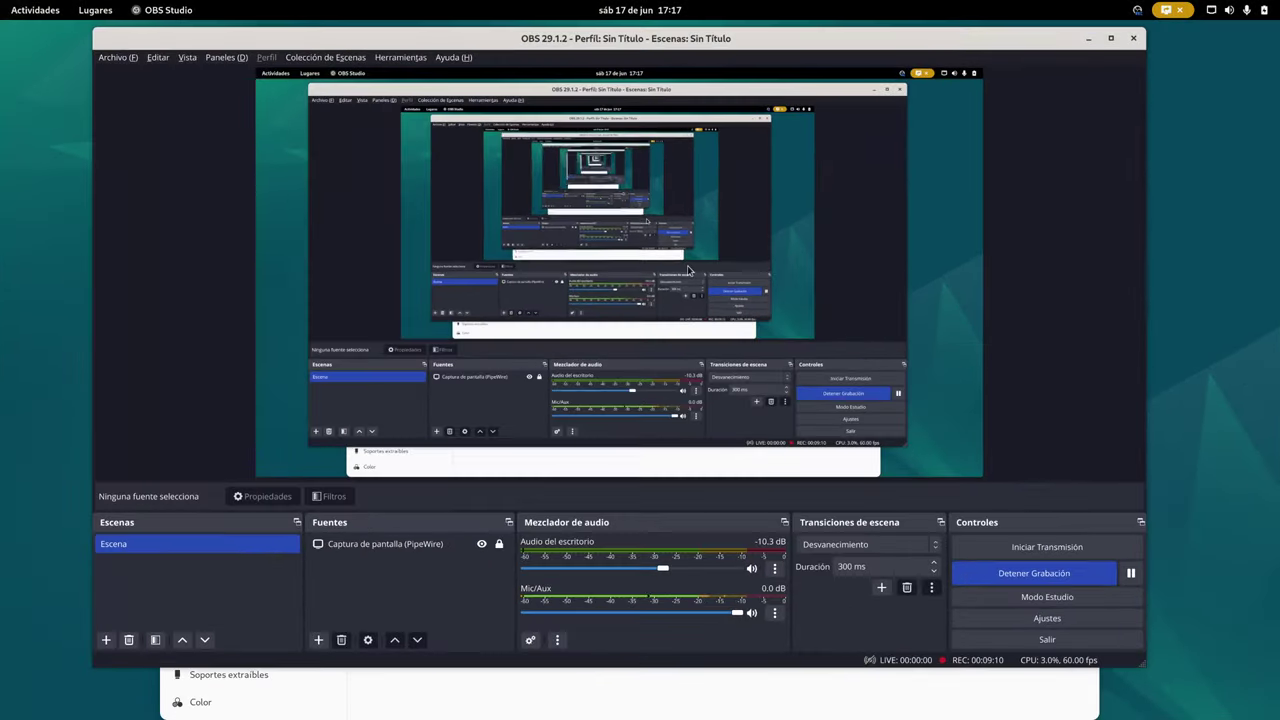